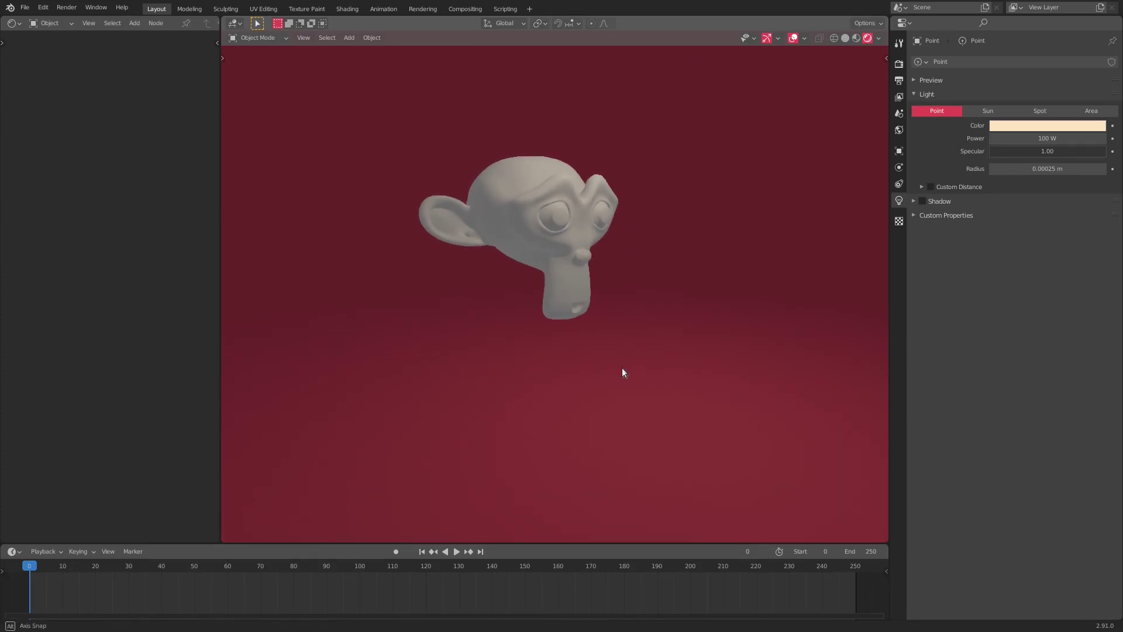
# From the front view, rotate the monkey head around the Z axis.
pyautogui.press('KP_1')
pyautogui.click(525, 236)
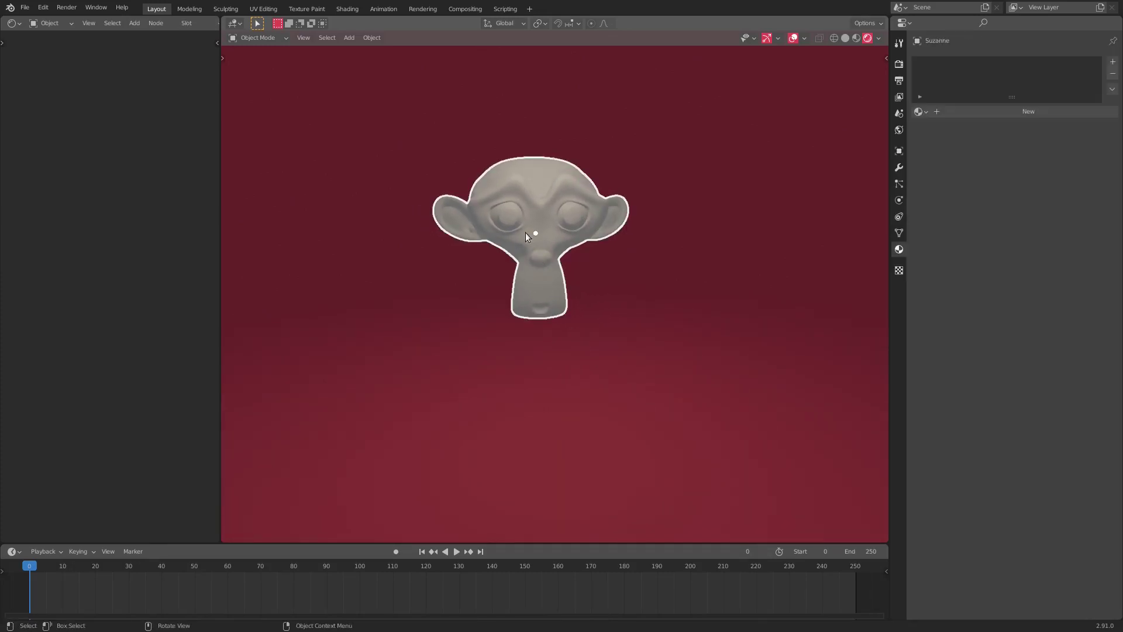
pyautogui.press('r')
pyautogui.press('z')
pyautogui.click(619, 332)
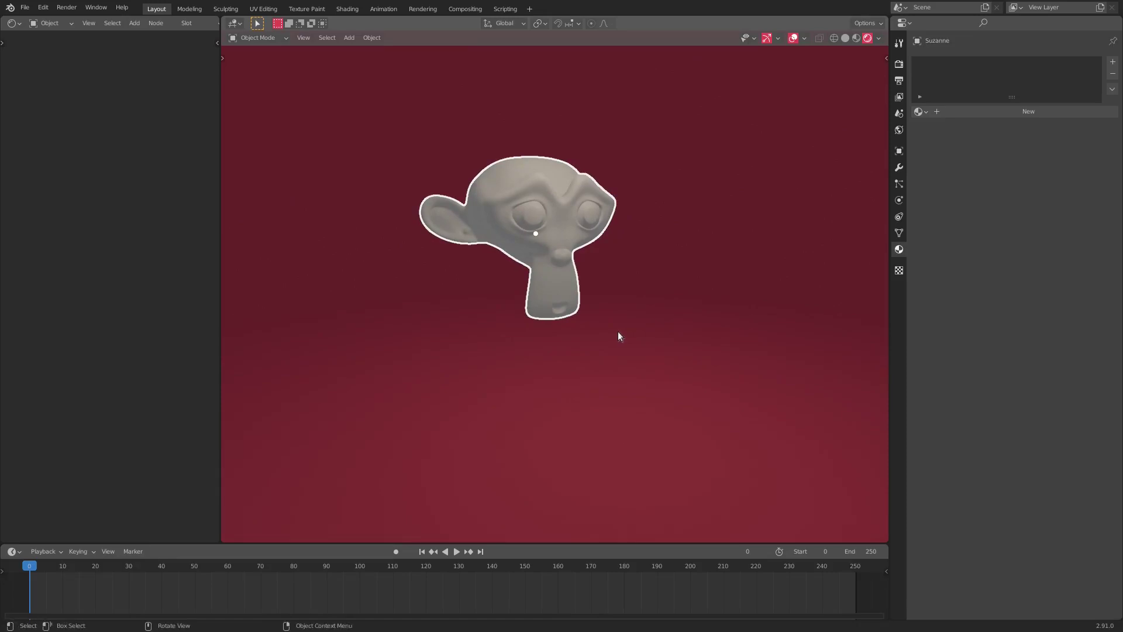
# Add a circle mesh with its Fill Type set to Ngon.
pyautogui.hotkey('shift', 'a')
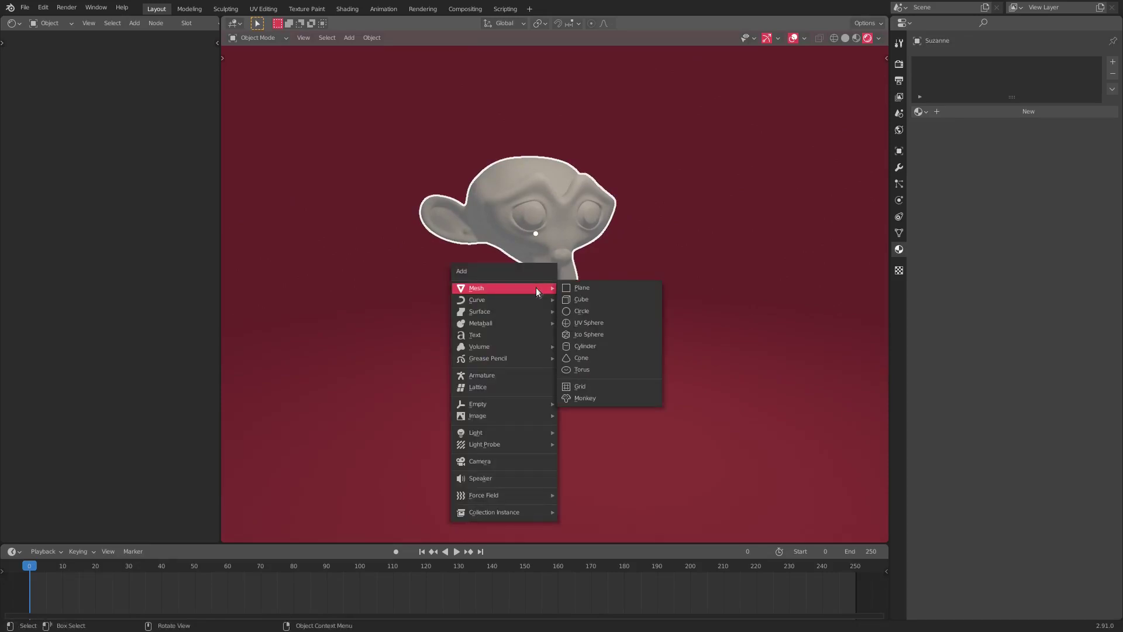
pyautogui.click(595, 310)
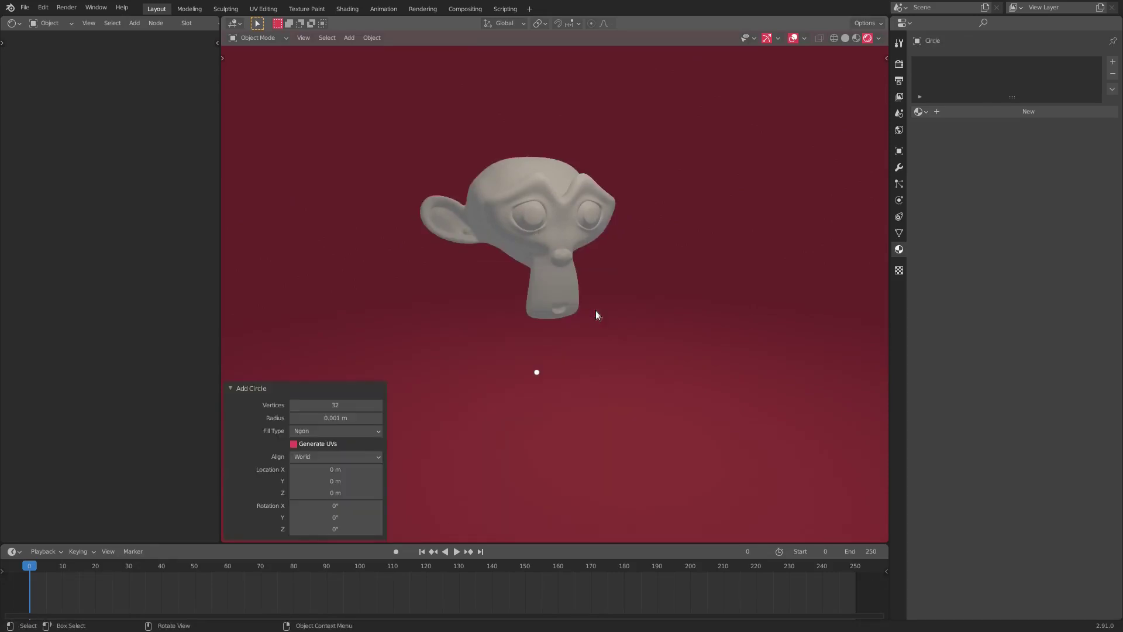
pyautogui.click(303, 432)
pyautogui.click(322, 458)
pyautogui.click(313, 434)
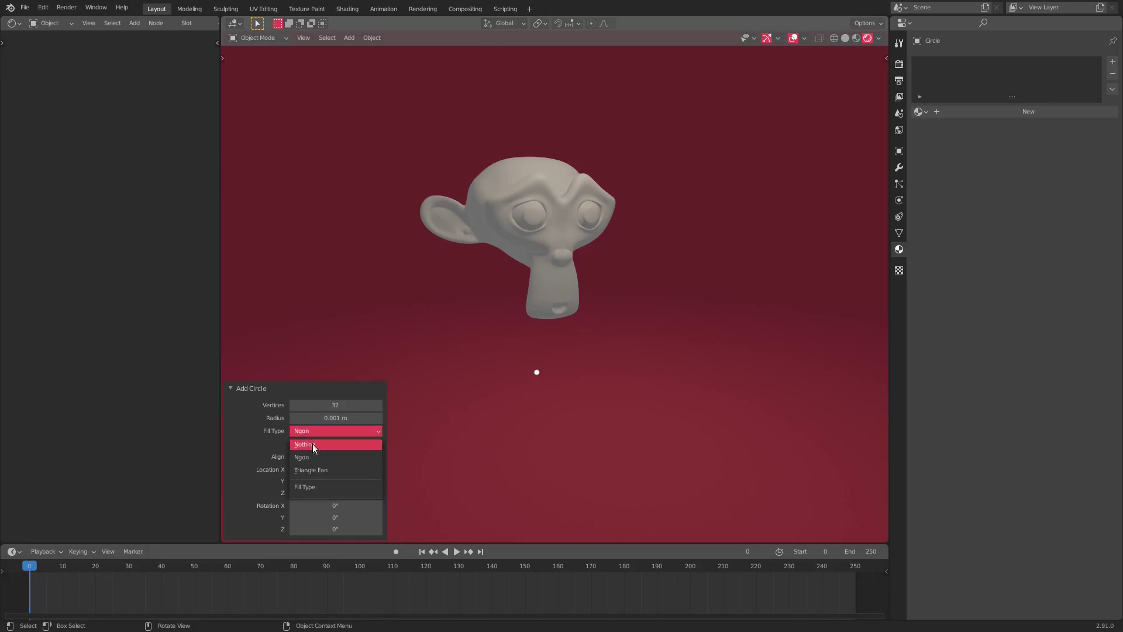
pyautogui.click(314, 445)
pyautogui.click(320, 435)
pyautogui.click(302, 457)
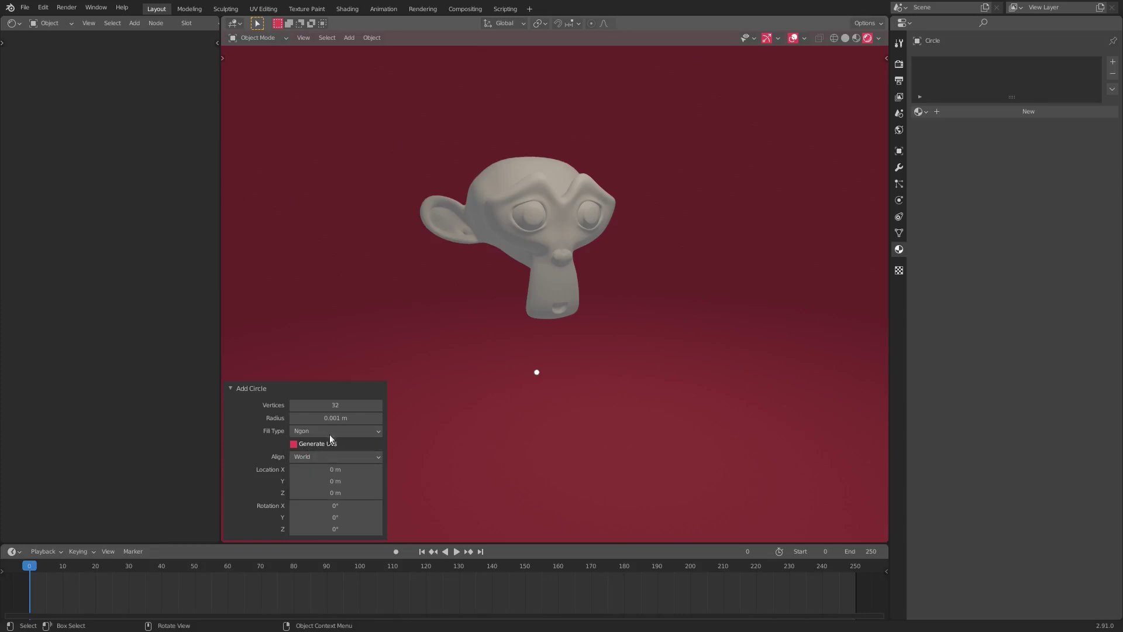
# Scale the new circle up repeatedly into a wide disc.
pyautogui.press('s')
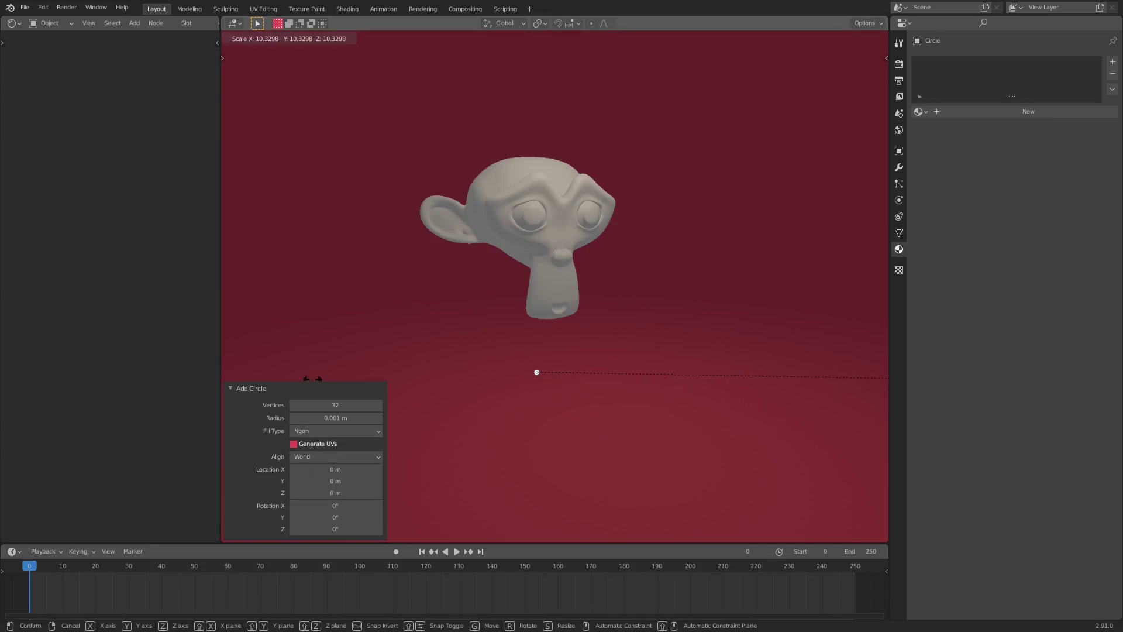
pyautogui.click(730, 401)
pyautogui.press('s')
pyautogui.click(424, 189)
pyautogui.press('s')
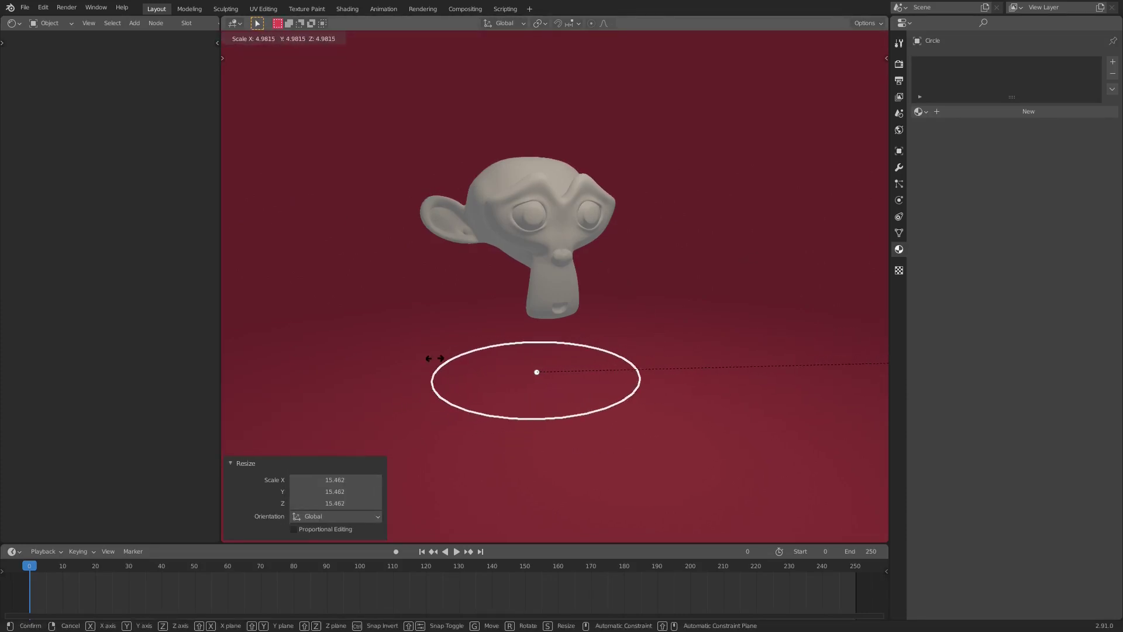
# Settle the disc's scale at 3.508 and reselect the grey disc under the head.
pyautogui.click(273, 353)
pyautogui.scroll(1, 495, 332)
pyautogui.moveTo(495, 332); pyautogui.dragTo(558, 346, button='middle')
pyautogui.click(735, 356)
pyautogui.moveTo(735, 356); pyautogui.dragTo(583, 299, button='middle')
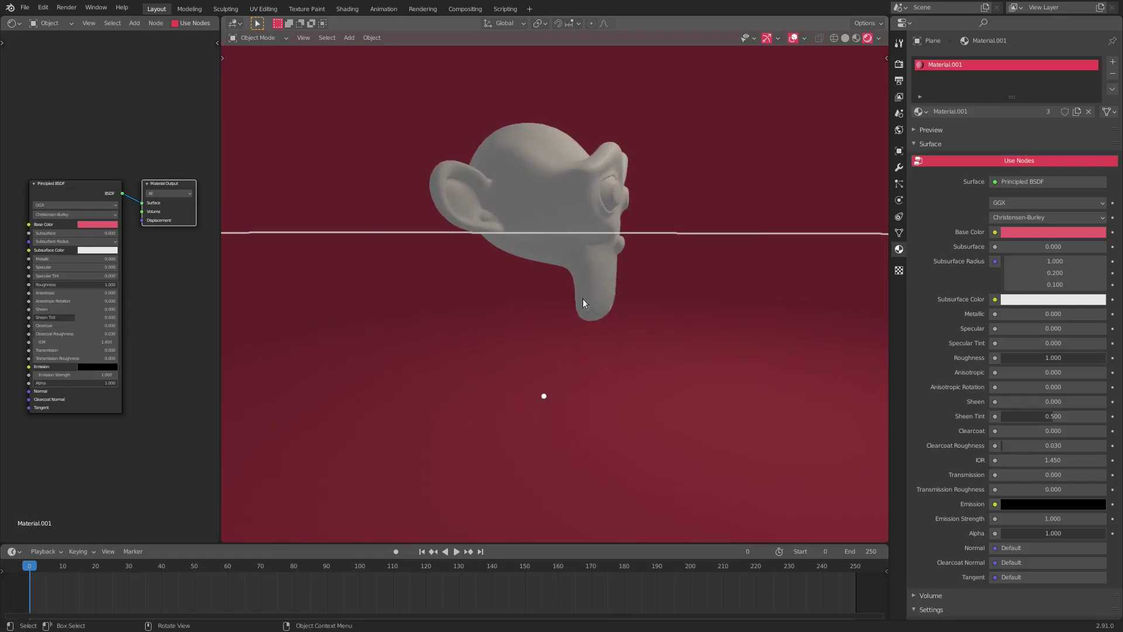
pyautogui.moveTo(647, 285); pyautogui.dragTo(626, 288, button='middle')
pyautogui.click(522, 389)
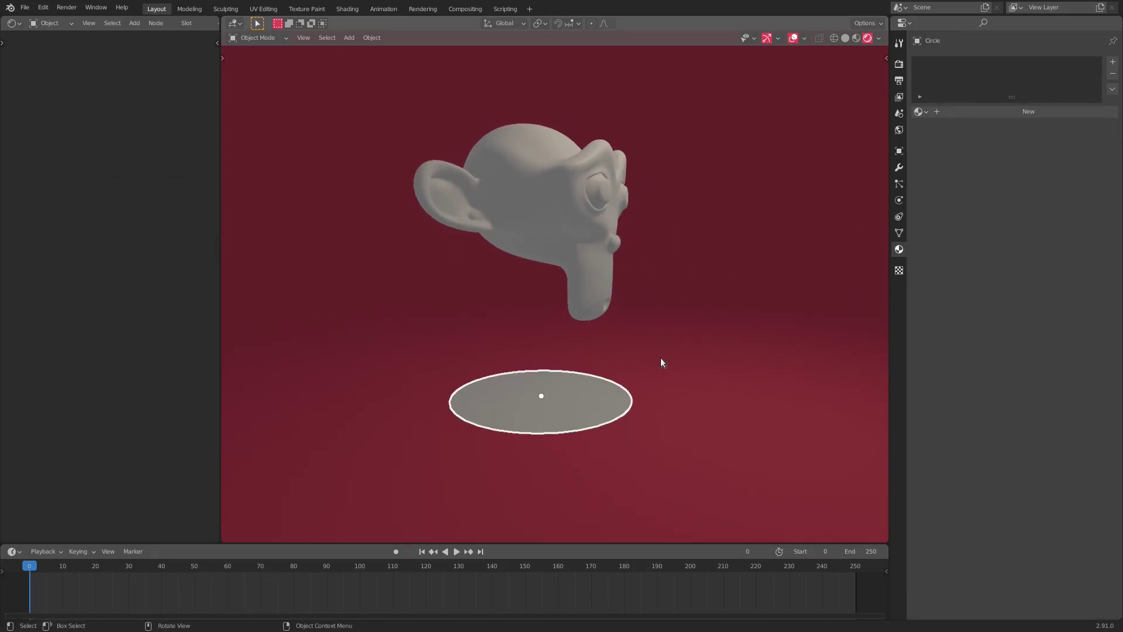
pyautogui.moveTo(669, 382); pyautogui.dragTo(702, 394, button='middle')
# Add a square plane, scale it up several times, then delete it.
pyautogui.hotkey('shift', 'a')
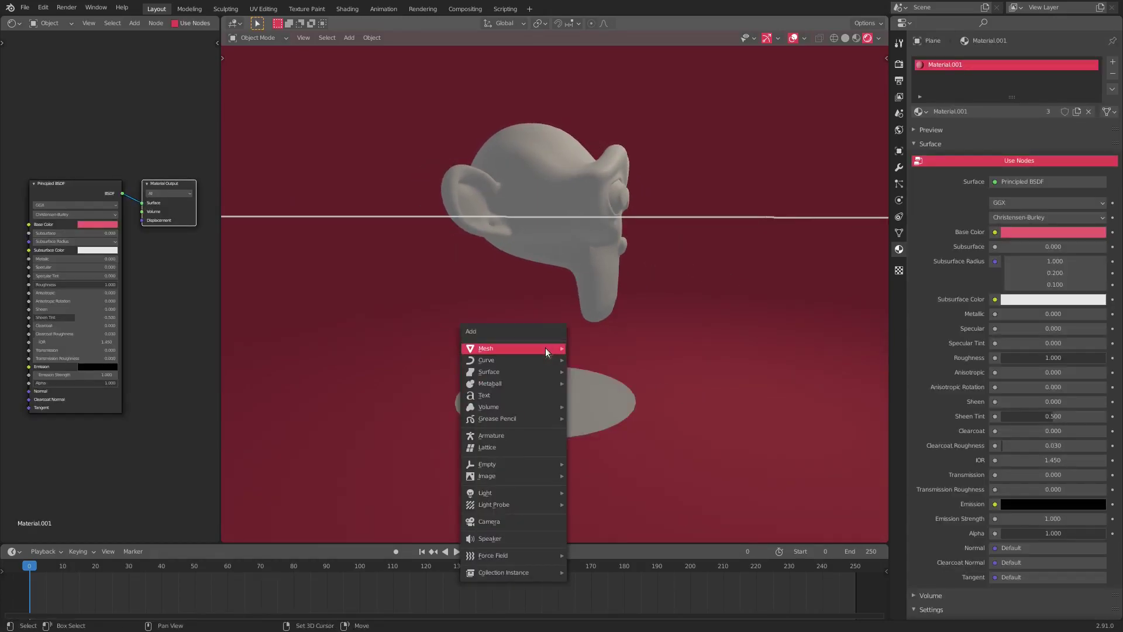
pyautogui.moveTo(545, 348)
pyautogui.click(591, 346)
pyautogui.press('s')
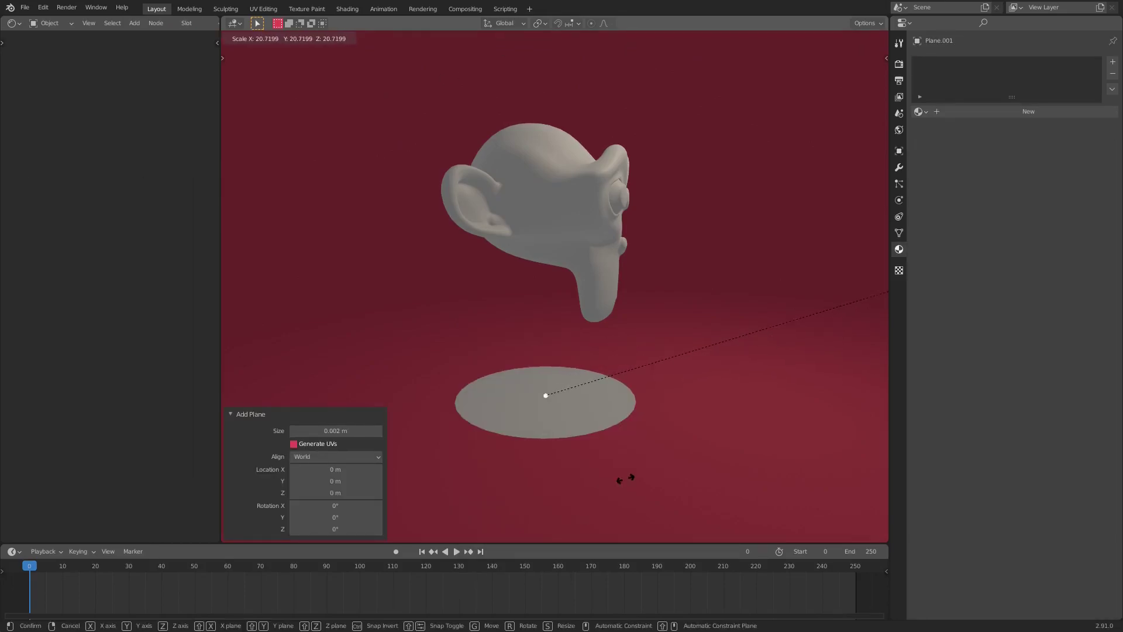
pyautogui.click(733, 387)
pyautogui.press('s')
pyautogui.click(878, 257)
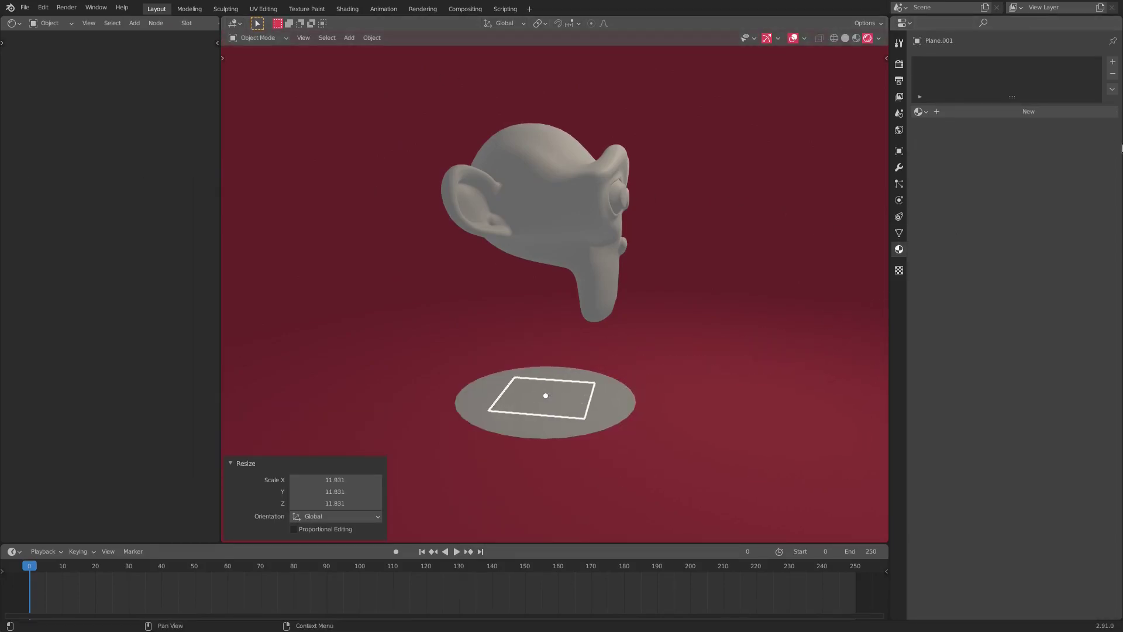
pyautogui.press('s')
pyautogui.click(666, 258)
pyautogui.press('Delete')
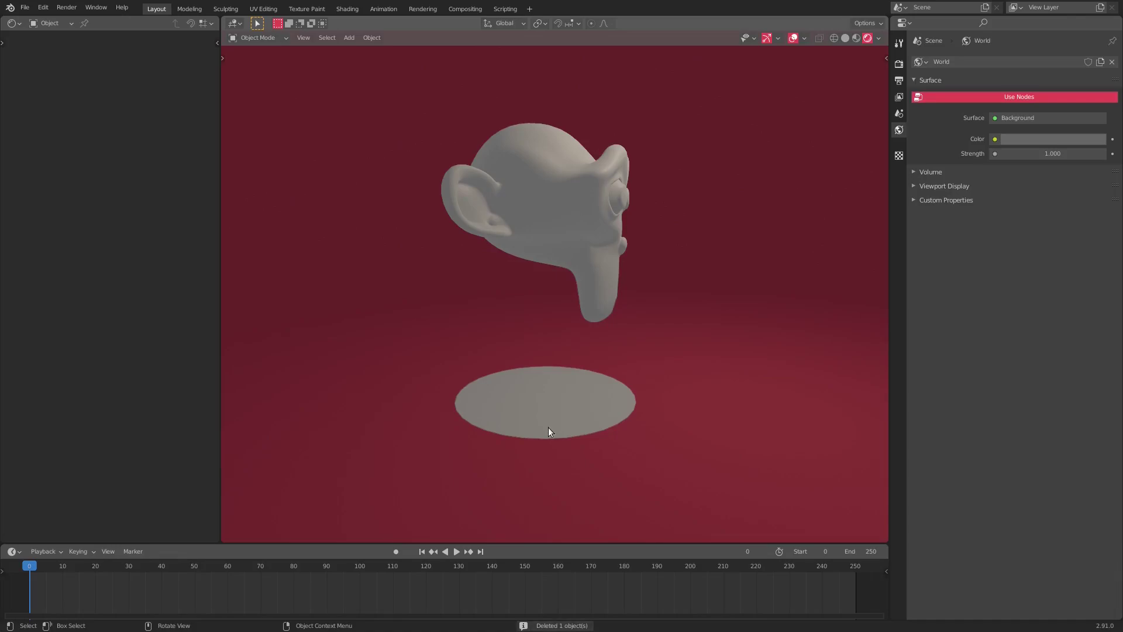
pyautogui.click(549, 426)
pyautogui.click(628, 367)
# Select the disc and nudge it up along Z off the red floor.
pyautogui.scroll(1, 670, 365)
pyautogui.click(567, 423)
pyautogui.moveTo(566, 422); pyautogui.dragTo(531, 423, button='middle')
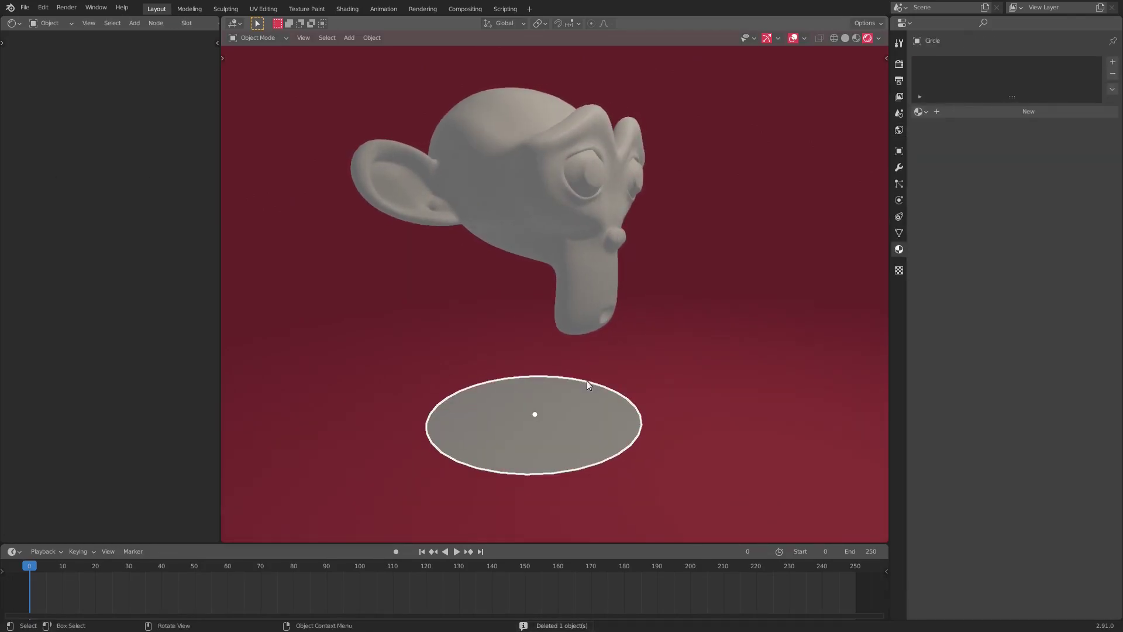
pyautogui.scroll(-1, 594, 451)
pyautogui.moveTo(594, 454); pyautogui.dragTo(732, 392, button='middle')
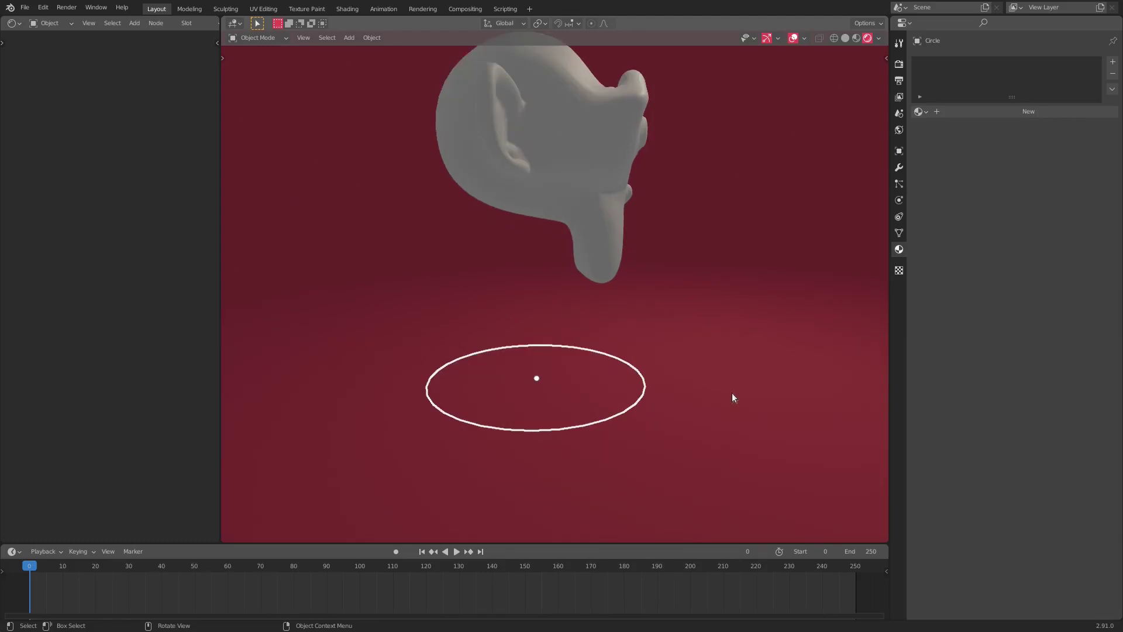
pyautogui.press('g')
pyautogui.press('z')
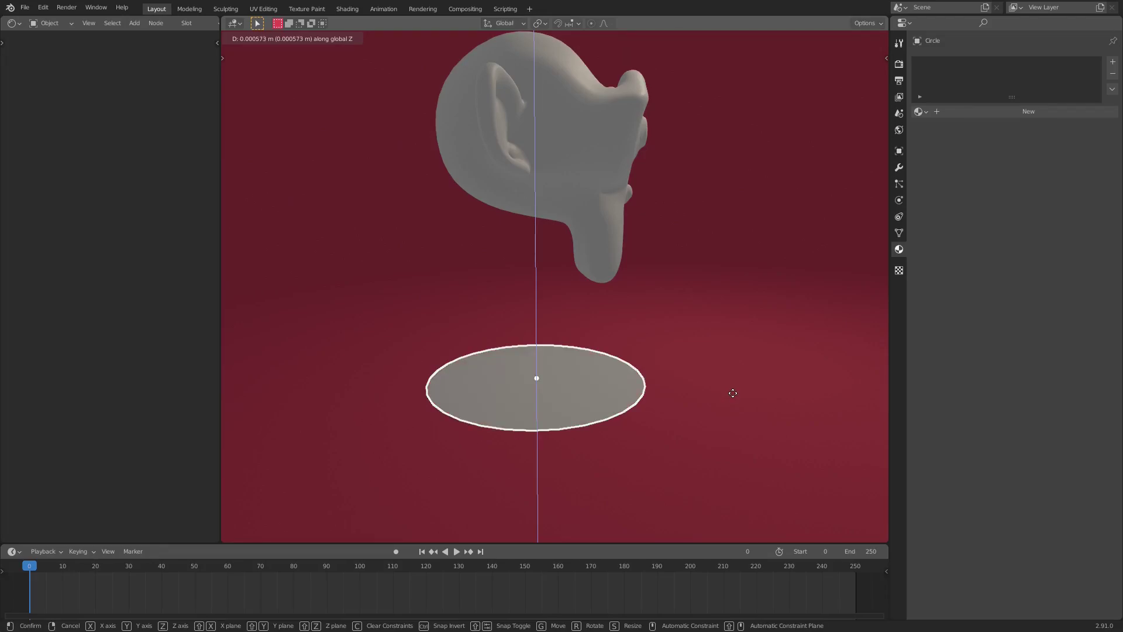
pyautogui.click(732, 394)
pyautogui.moveTo(730, 392)
pyautogui.mouseDown(button='middle')
pyautogui.moveTo(666, 370)
pyautogui.moveTo(707, 388)
pyautogui.moveTo(729, 427)
pyautogui.moveTo(644, 430)
pyautogui.moveTo(649, 392)
pyautogui.moveTo(633, 416)
pyautogui.moveTo(513, 402)
pyautogui.moveTo(618, 413)
pyautogui.moveTo(678, 367)
pyautogui.moveTo(655, 397)
pyautogui.moveTo(585, 392)
pyautogui.moveTo(724, 385)
pyautogui.mouseUp(button='middle')
# Raise the disc a little more along Z, to 0.002004 m above the floor.
pyautogui.press('g')
pyautogui.press('z')
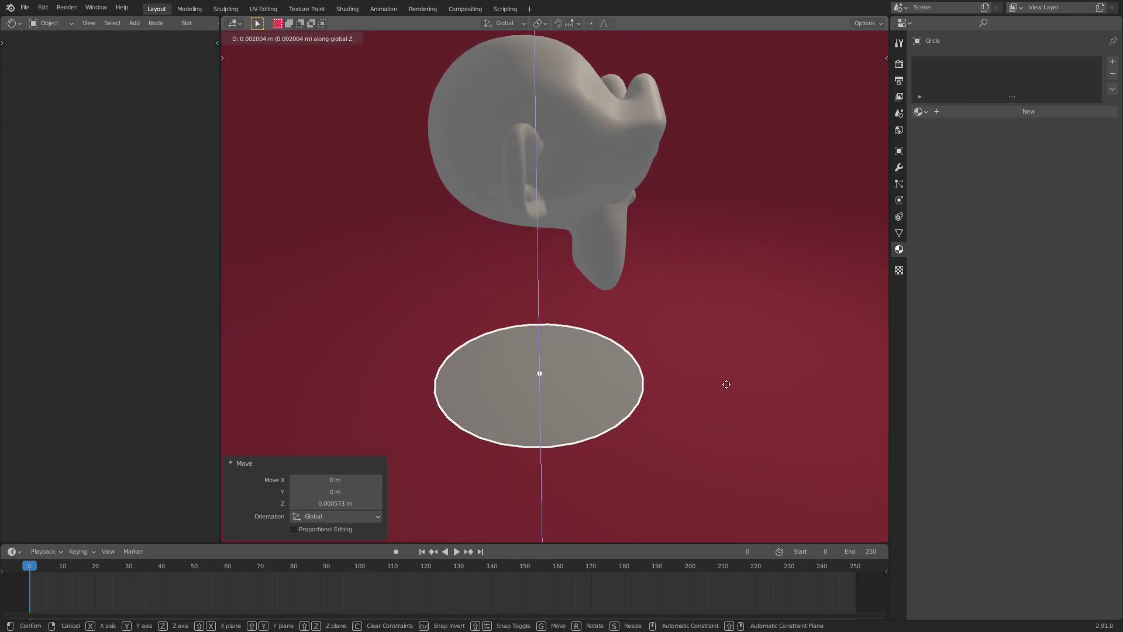
pyautogui.click(725, 384)
pyautogui.moveTo(725, 384); pyautogui.dragTo(618, 336, button='middle')
pyautogui.scroll(3, 705, 375)
pyautogui.scroll(3, 652, 279)
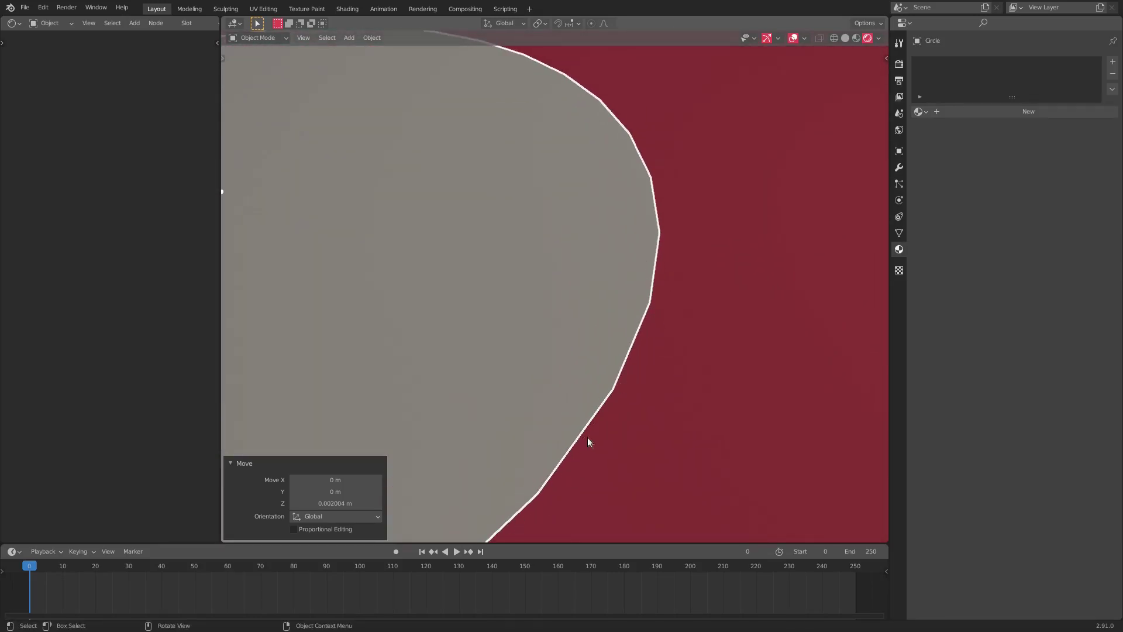
# Add a Subdivision Surface modifier to the disc with viewport level 2.
pyautogui.click(899, 168)
pyautogui.click(968, 63)
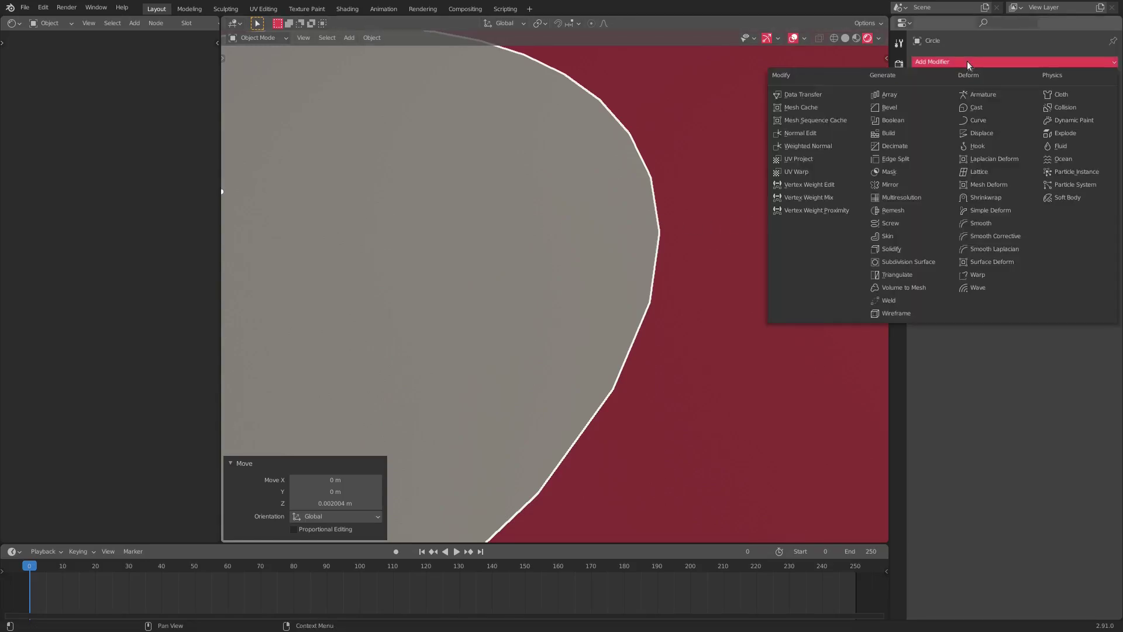
pyautogui.click(929, 262)
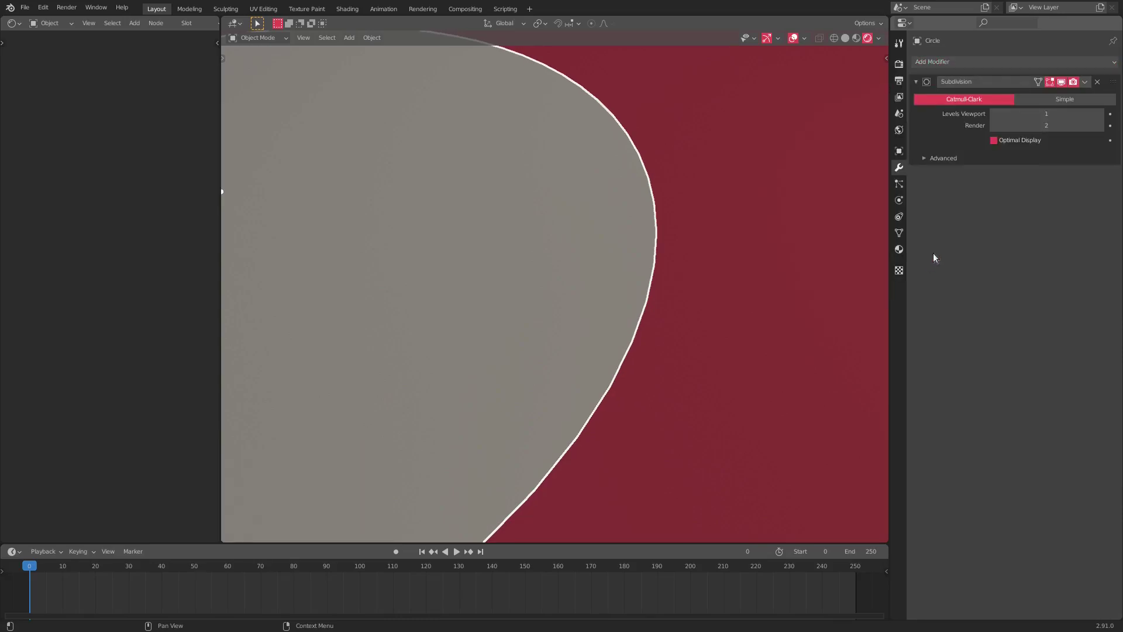
pyautogui.click(1110, 114)
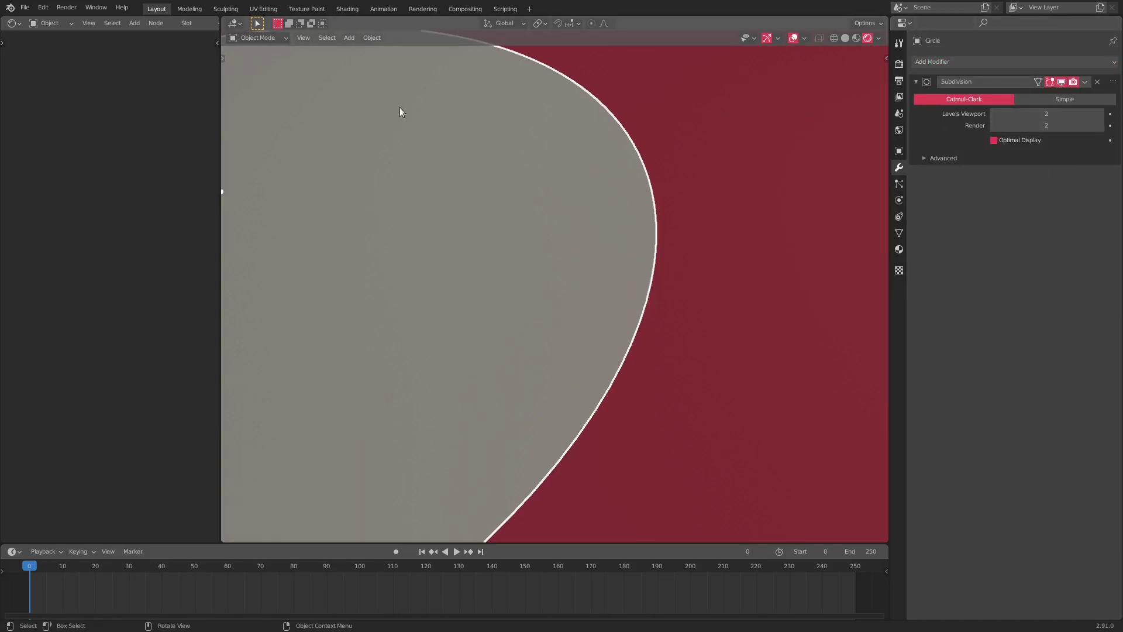
pyautogui.scroll(-3, 546, 185)
pyautogui.moveTo(456, 374); pyautogui.dragTo(598, 326, button='middle')
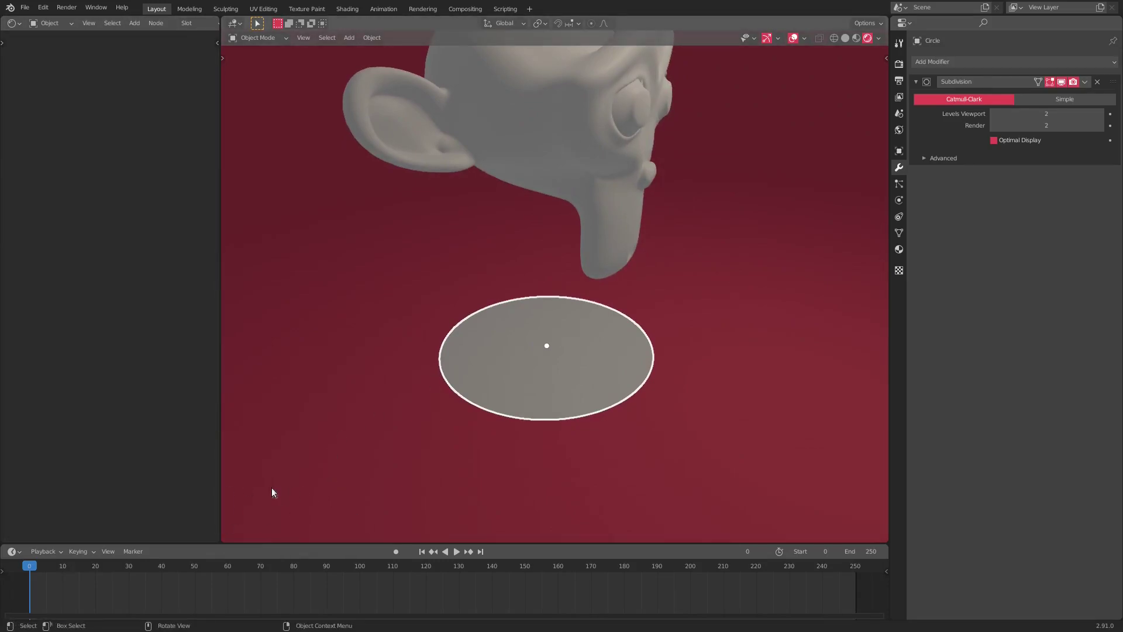
pyautogui.scroll(2, 683, 417)
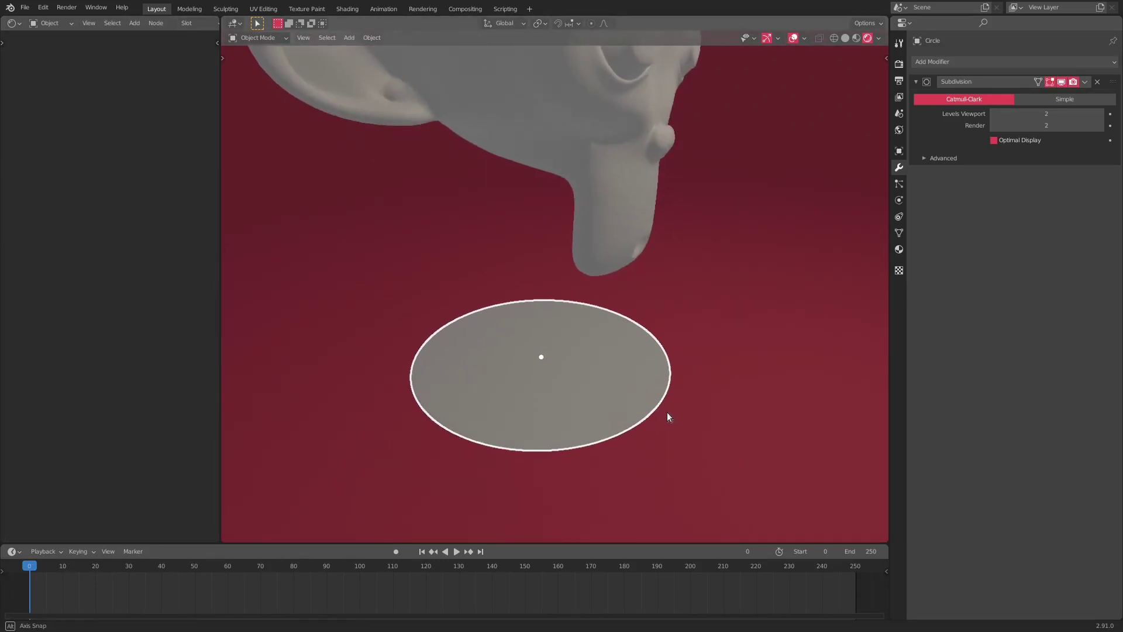
# Collapse the modifier, toggle Solid/Rendered shading, and turn off viewport overlays.
pyautogui.click(916, 82)
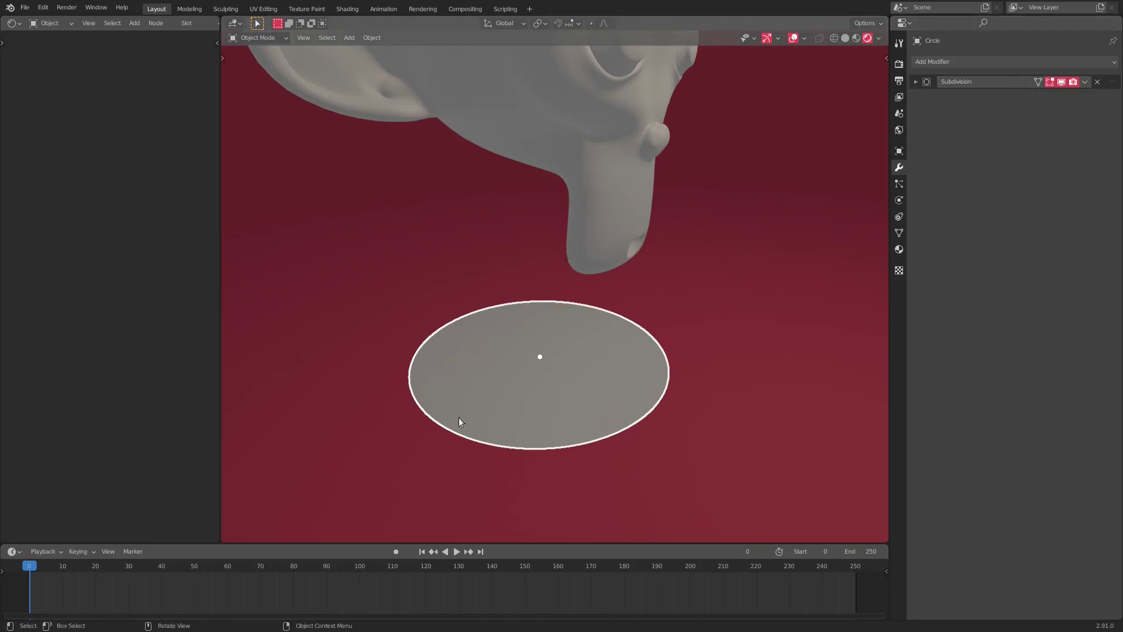
pyautogui.scroll(-2, 611, 408)
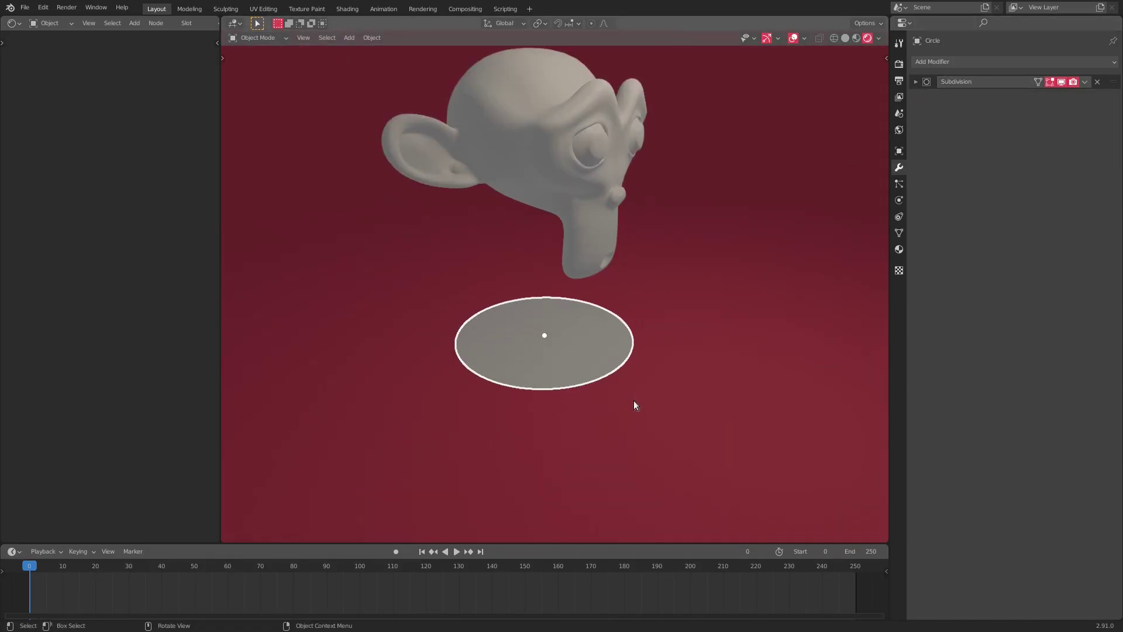
pyautogui.moveTo(634, 400); pyautogui.dragTo(583, 373, button='middle')
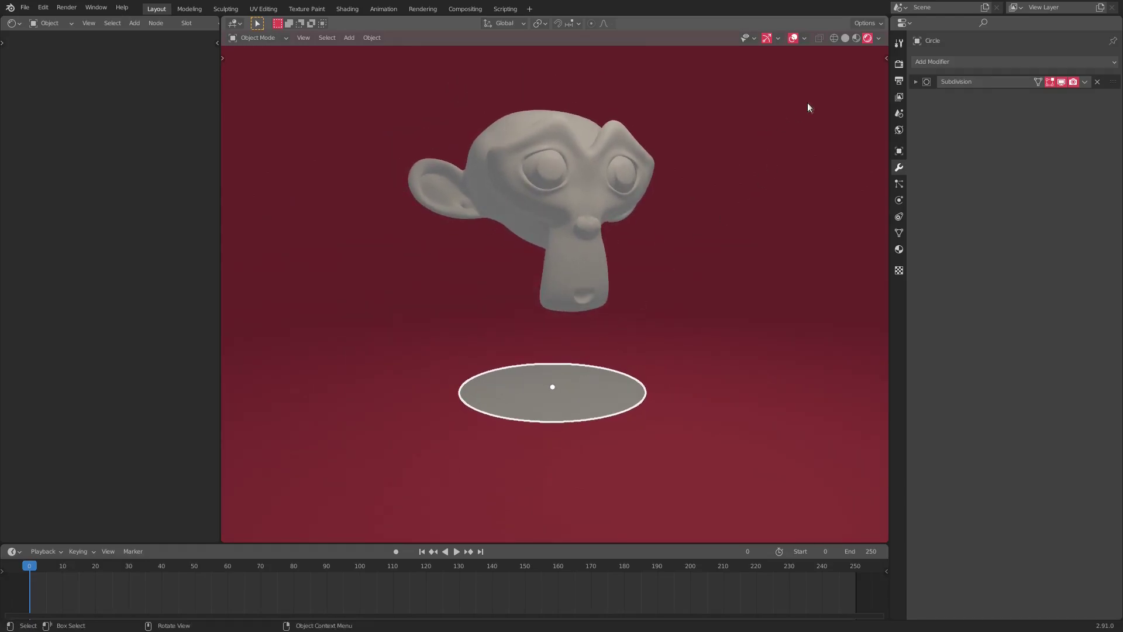
pyautogui.click(846, 38)
pyautogui.click(861, 37)
pyautogui.click(794, 38)
pyautogui.moveTo(605, 370); pyautogui.dragTo(490, 378, button='middle')
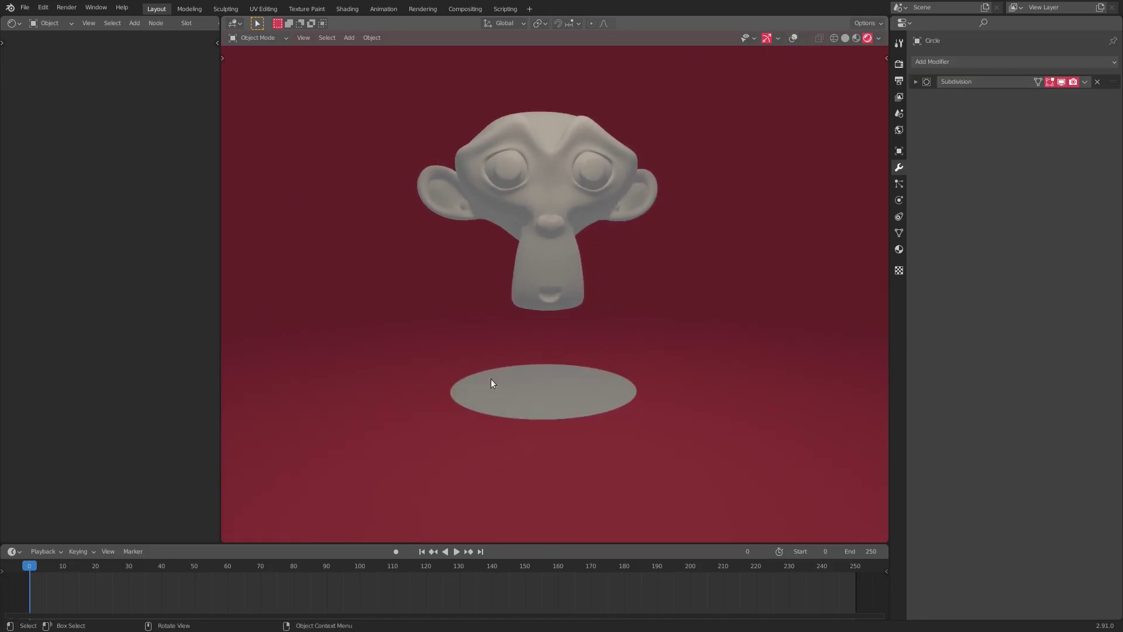
pyautogui.moveTo(582, 384)
pyautogui.mouseDown(button='middle')
pyautogui.moveTo(589, 393)
pyautogui.moveTo(569, 376)
pyautogui.moveTo(589, 392)
pyautogui.mouseUp(button='middle')
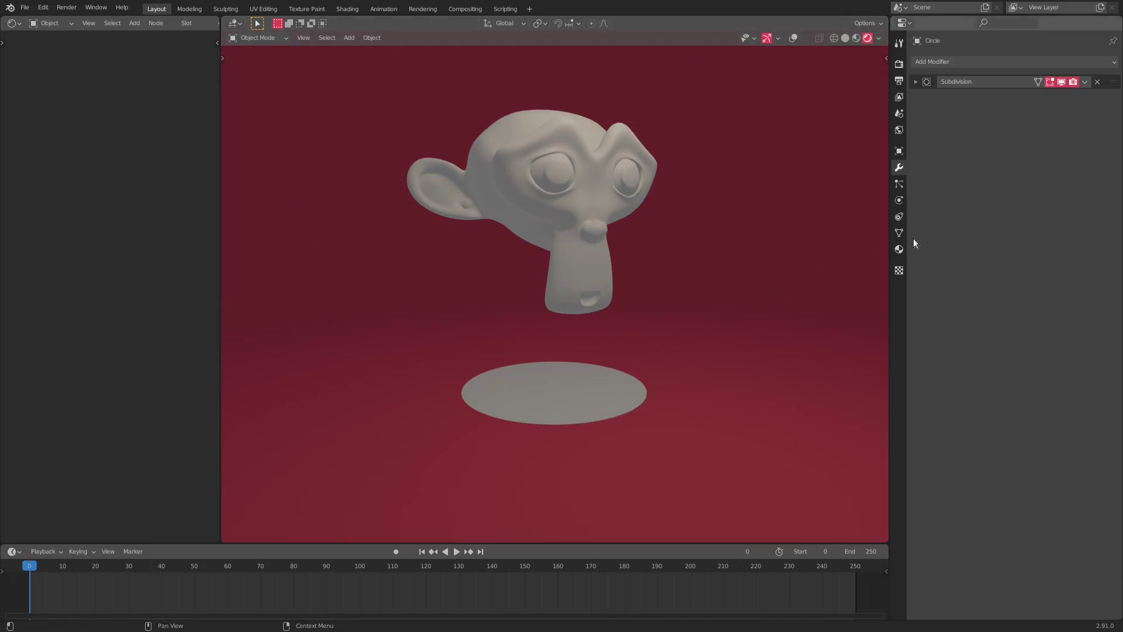
# Create a new material for the disc and set its blend mode to Alpha Clip.
pyautogui.click(899, 250)
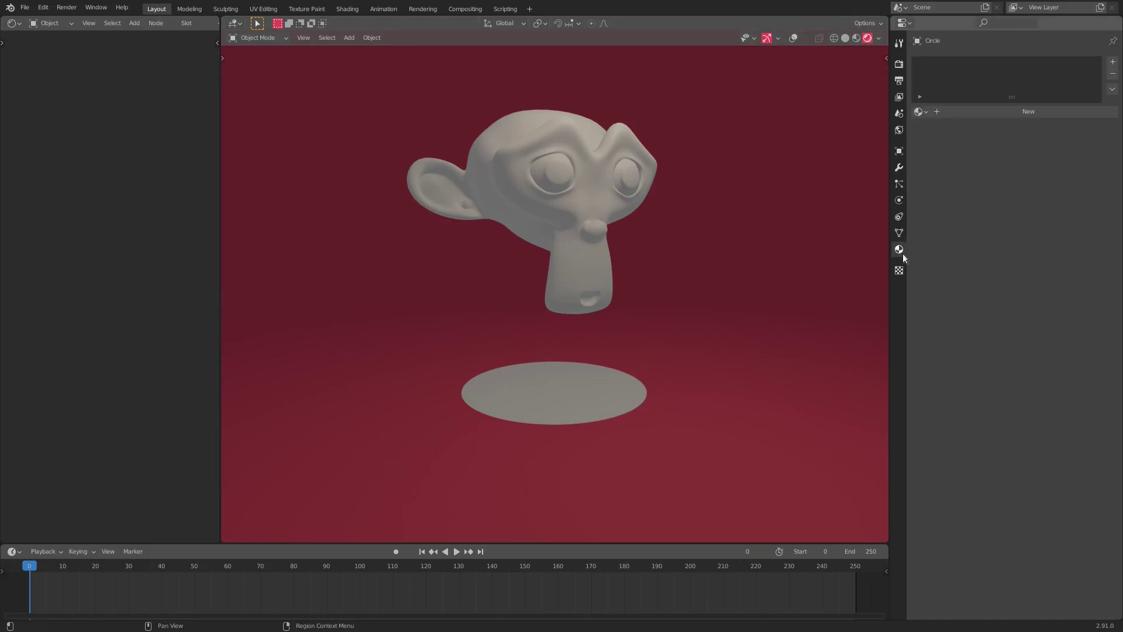
pyautogui.click(1020, 113)
pyautogui.scroll(-5, 948, 440)
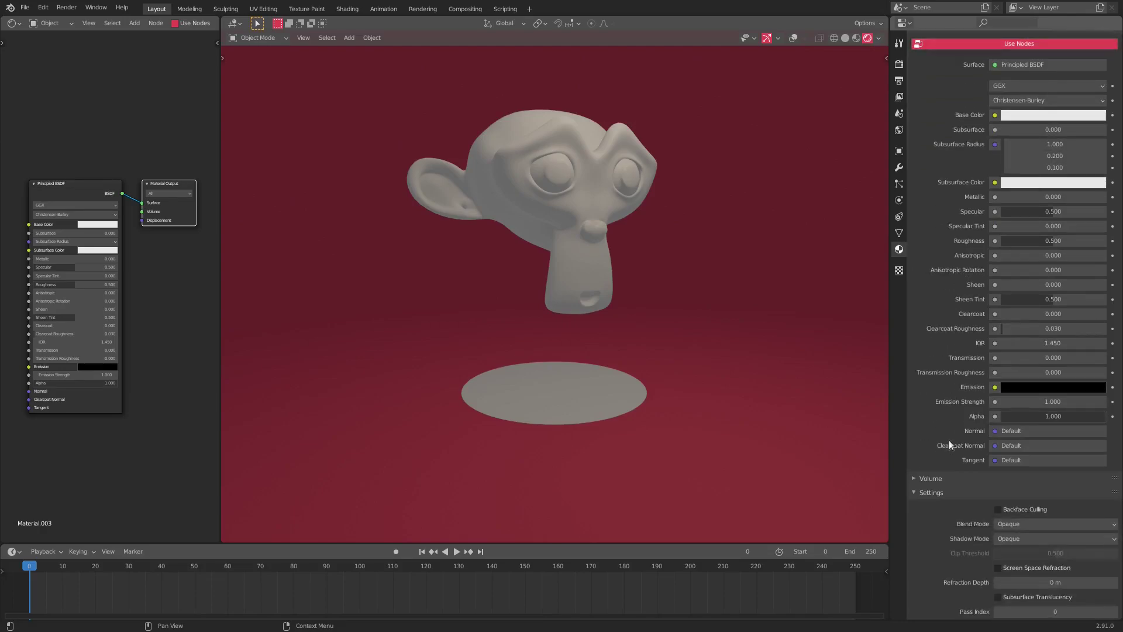
pyautogui.scroll(3, 946, 429)
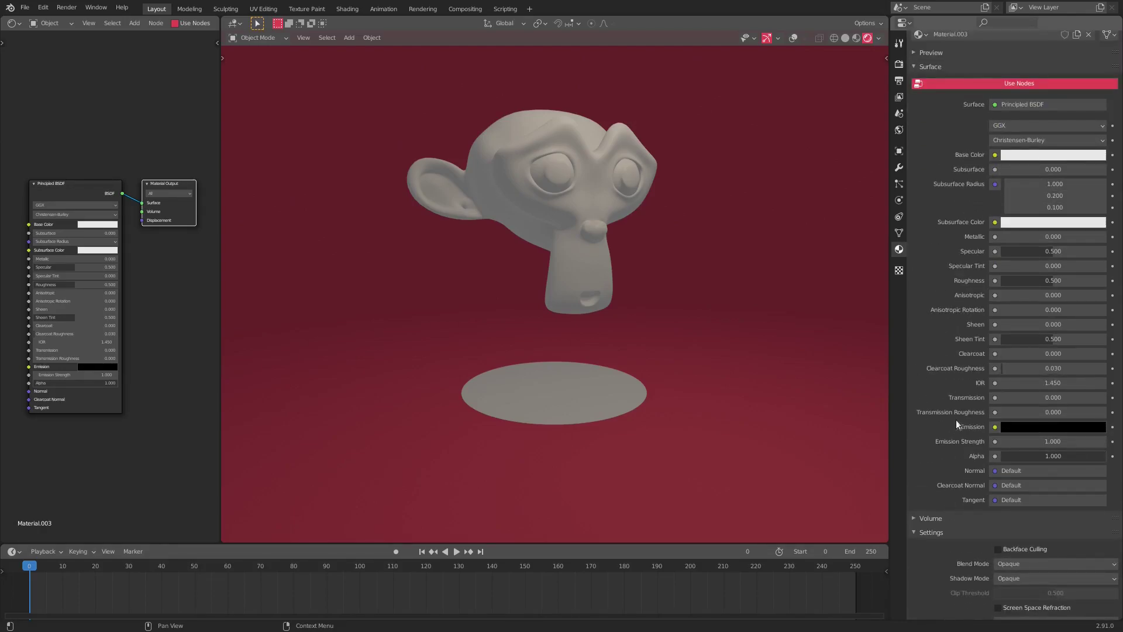
pyautogui.click(1018, 564)
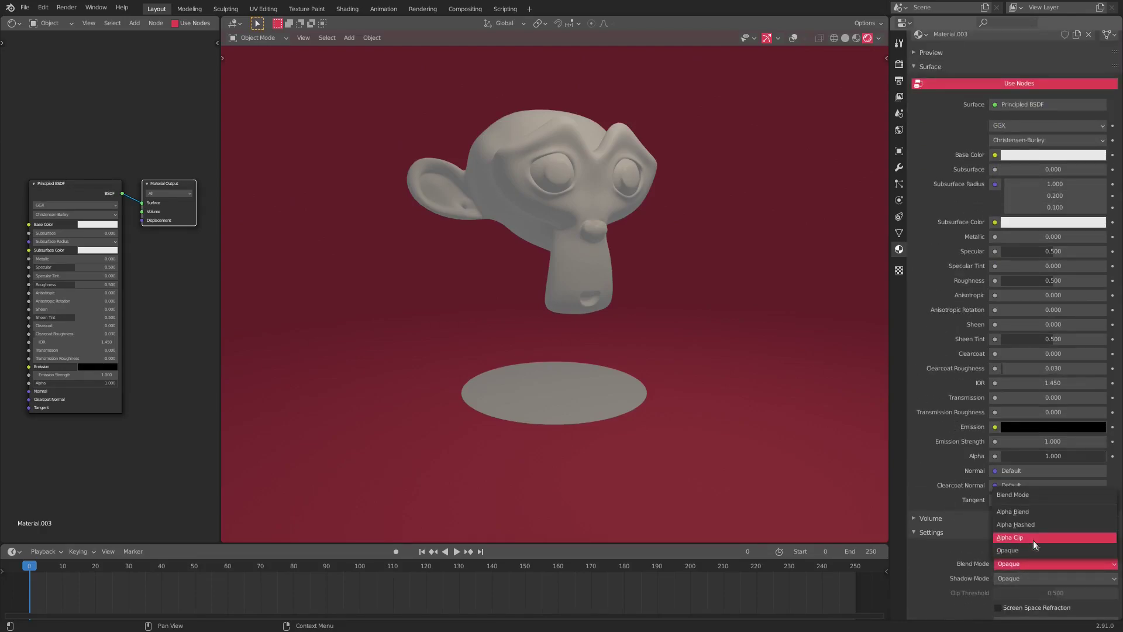
pyautogui.click(1033, 538)
# Set the material's Surface to Transparent BSDF and darken its colour.
pyautogui.scroll(3, 1030, 547)
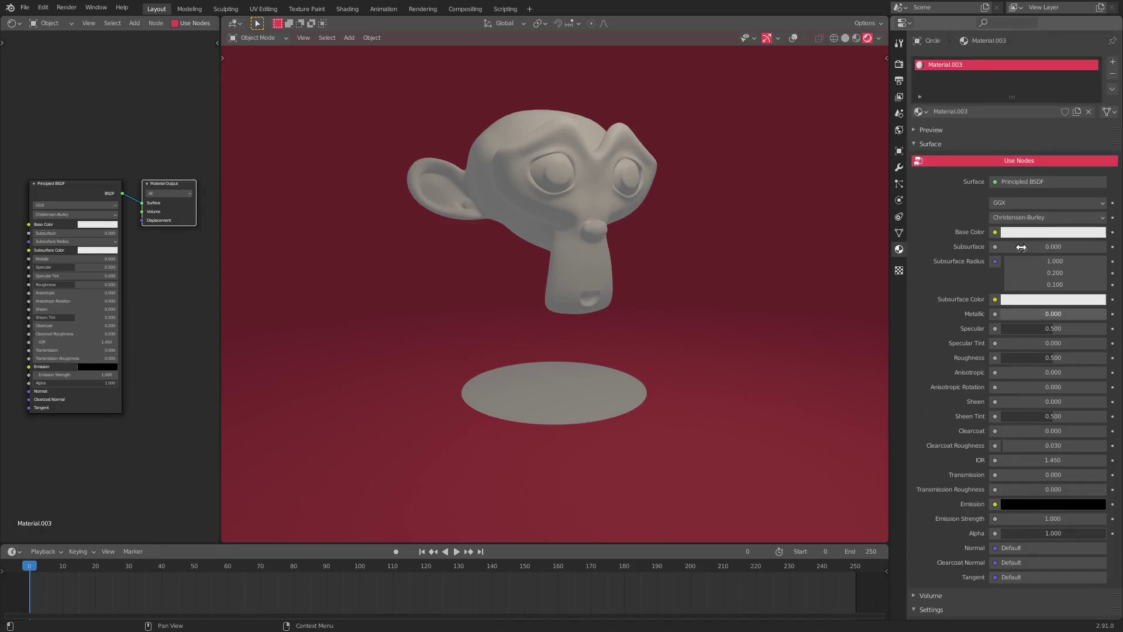
pyautogui.click(1022, 183)
pyautogui.click(1024, 183)
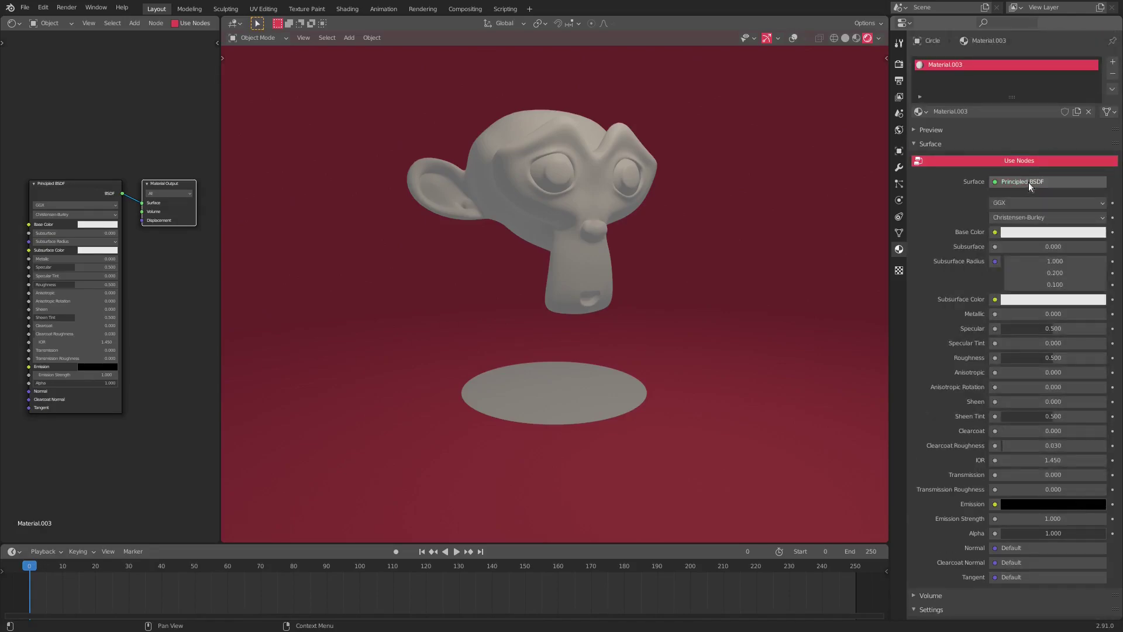
pyautogui.click(1031, 182)
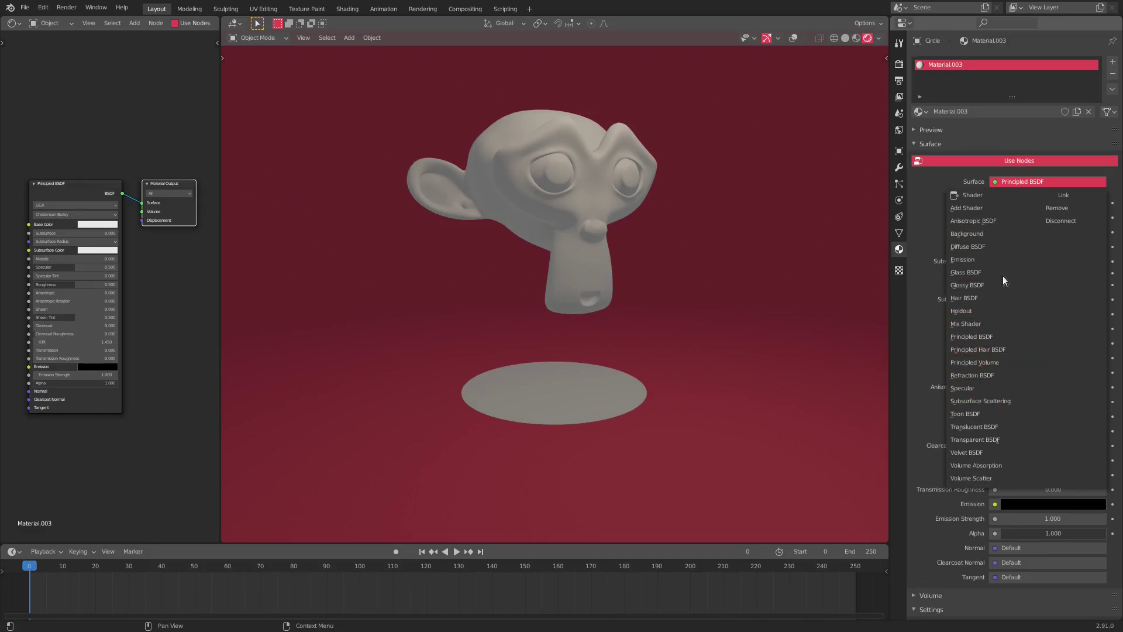
pyautogui.click(988, 439)
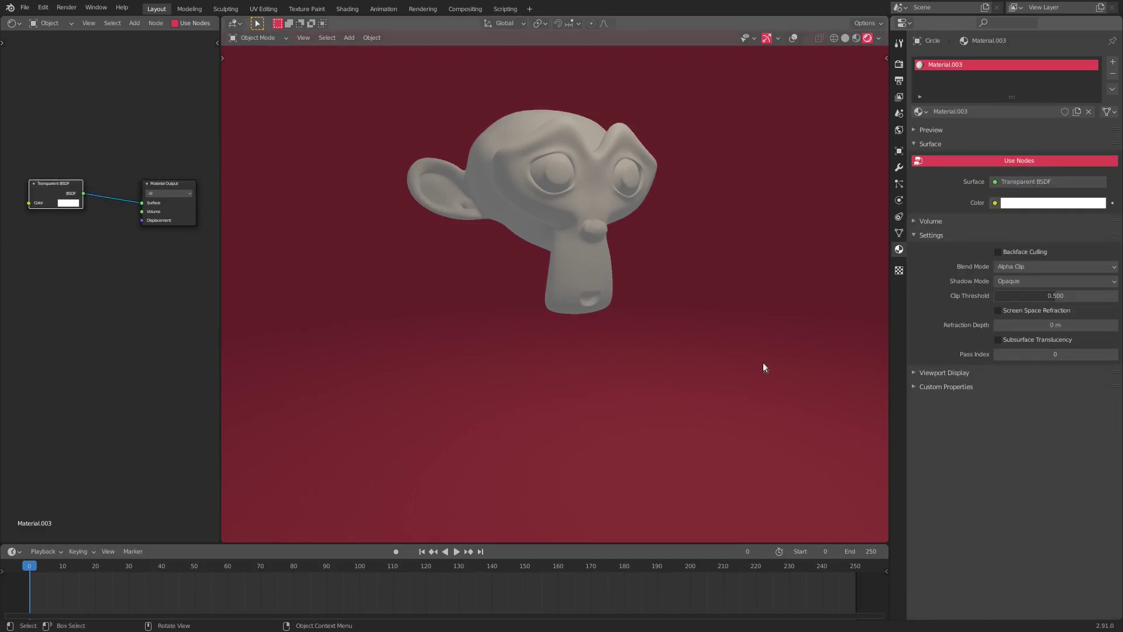
pyautogui.click(1047, 203)
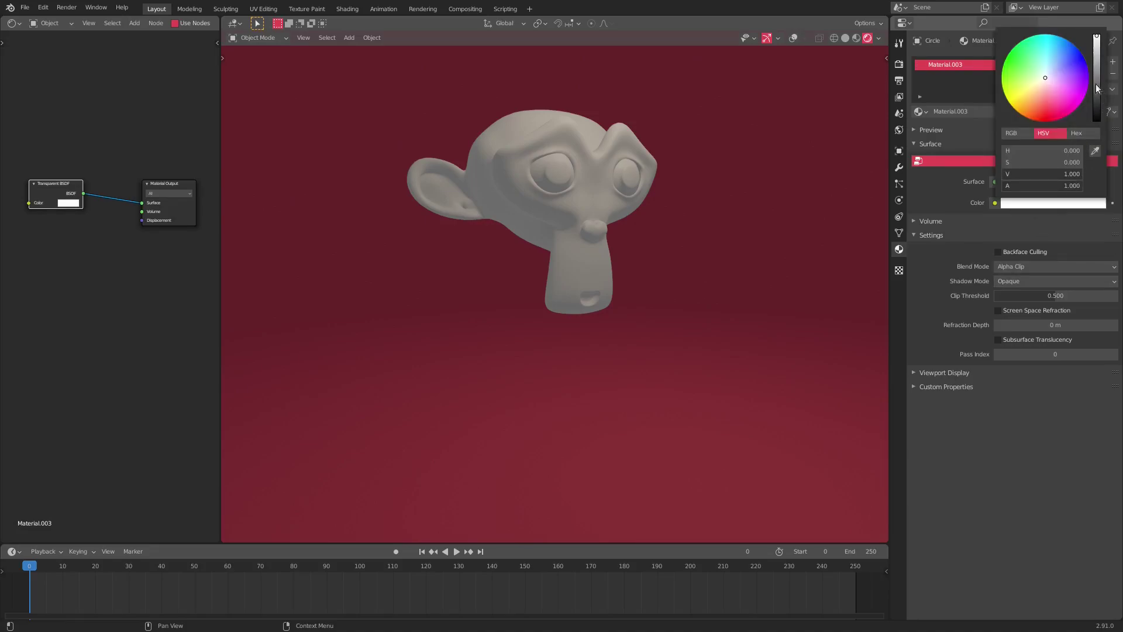
pyautogui.moveTo(1097, 37); pyautogui.dragTo(1097, 69)
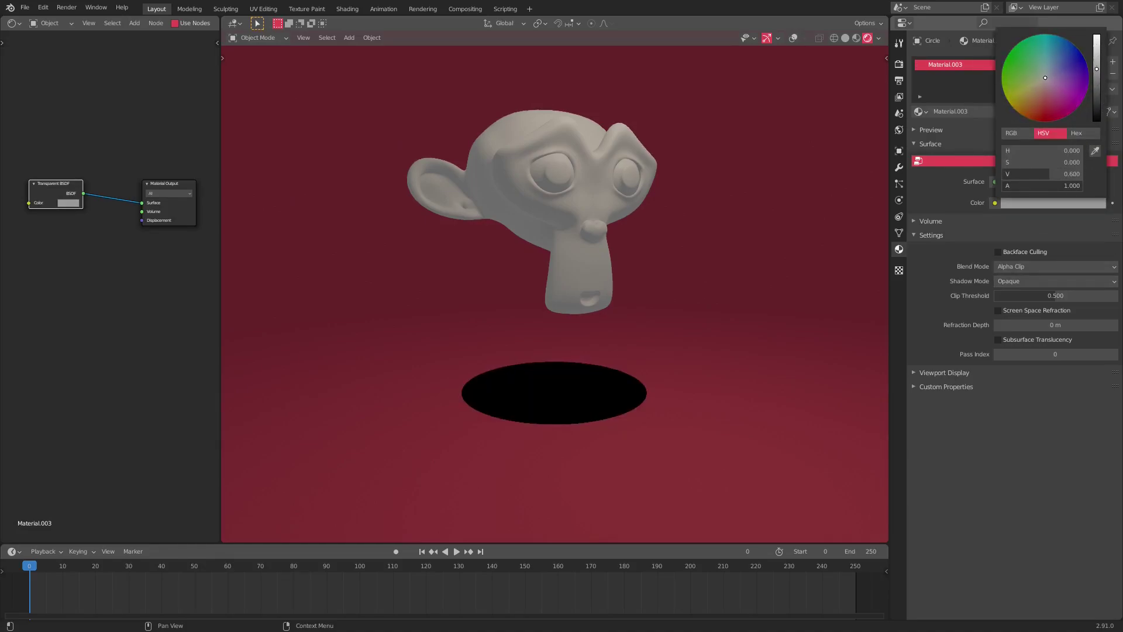
# Switch the blend mode to Alpha Hashed and darken the colour further.
pyautogui.click(1033, 268)
pyautogui.click(1036, 281)
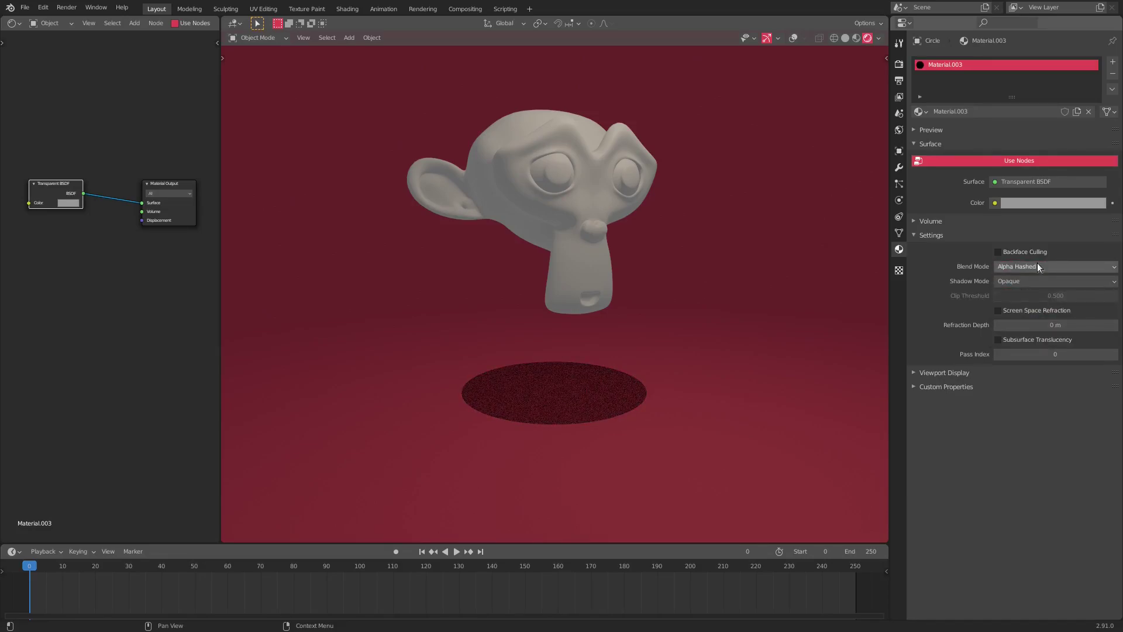
pyautogui.click(1044, 202)
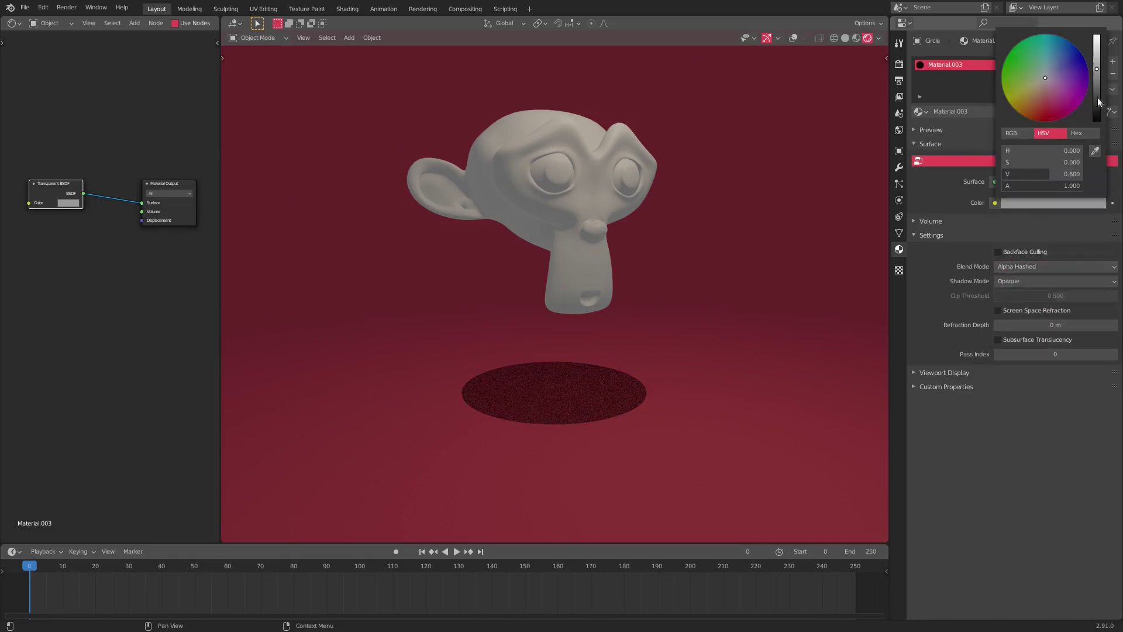
pyautogui.moveTo(1097, 98); pyautogui.dragTo(1098, 91)
pyautogui.moveTo(674, 349)
pyautogui.mouseDown(button='middle')
pyautogui.moveTo(684, 347)
pyautogui.moveTo(671, 345)
pyautogui.mouseUp(button='middle')
pyautogui.scroll(2, 647, 391)
pyautogui.moveTo(641, 404); pyautogui.dragTo(619, 394, button='middle')
pyautogui.scroll(-5, 624, 461)
pyautogui.scroll(3, 635, 460)
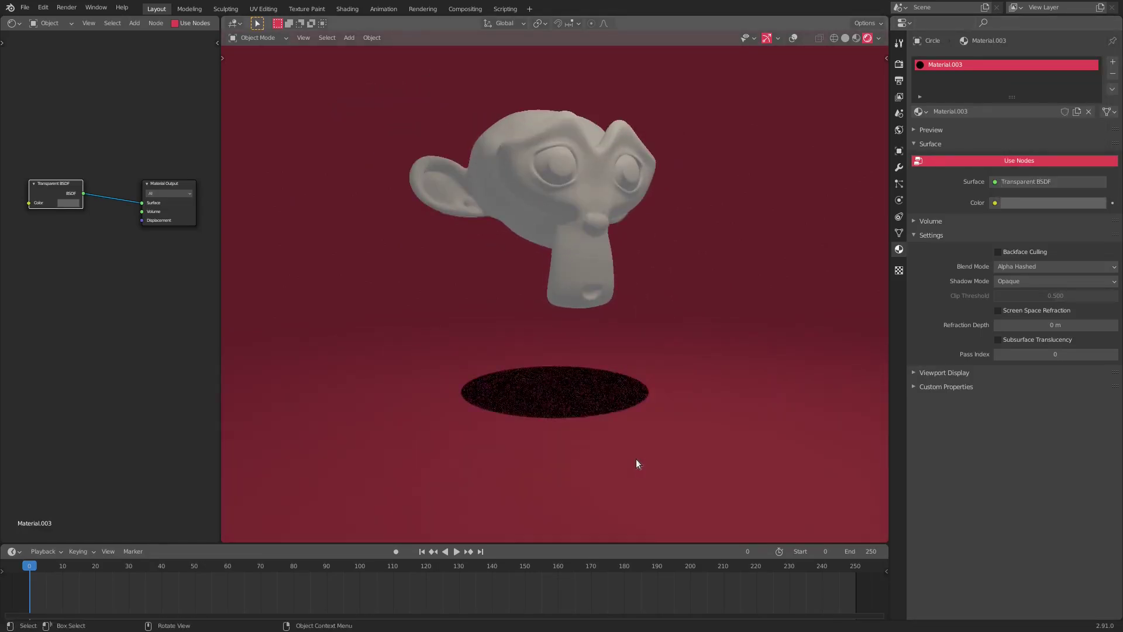
pyautogui.scroll(1, 482, 416)
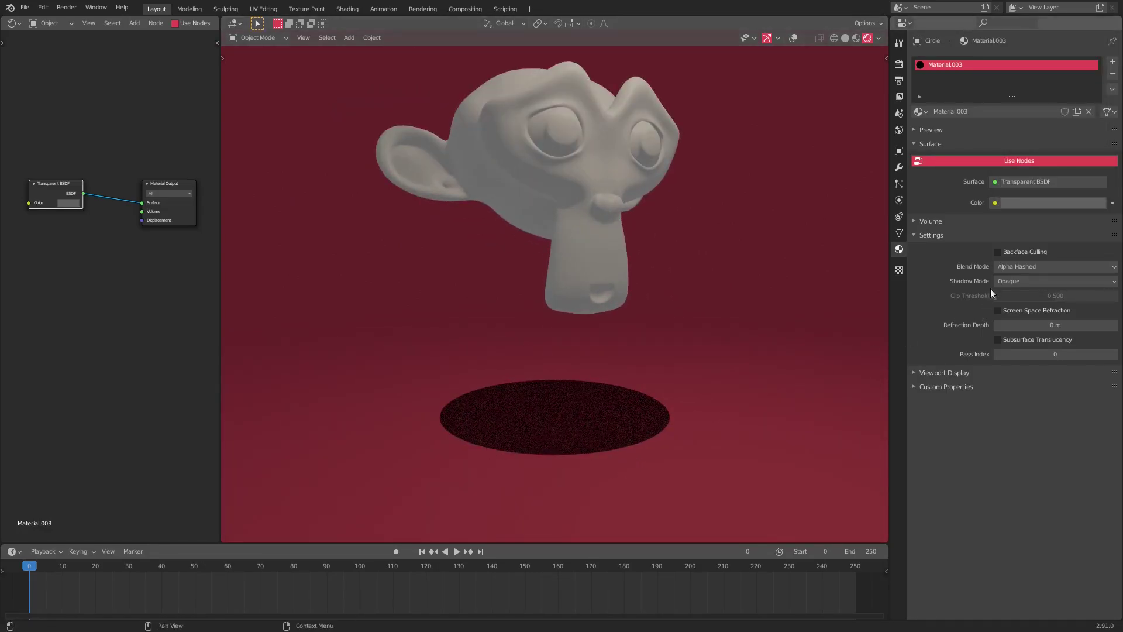
# Set Material.003's Shadow Mode to None and its Blend Mode to Alpha Blend.
pyautogui.click(1022, 282)
pyautogui.click(1022, 296)
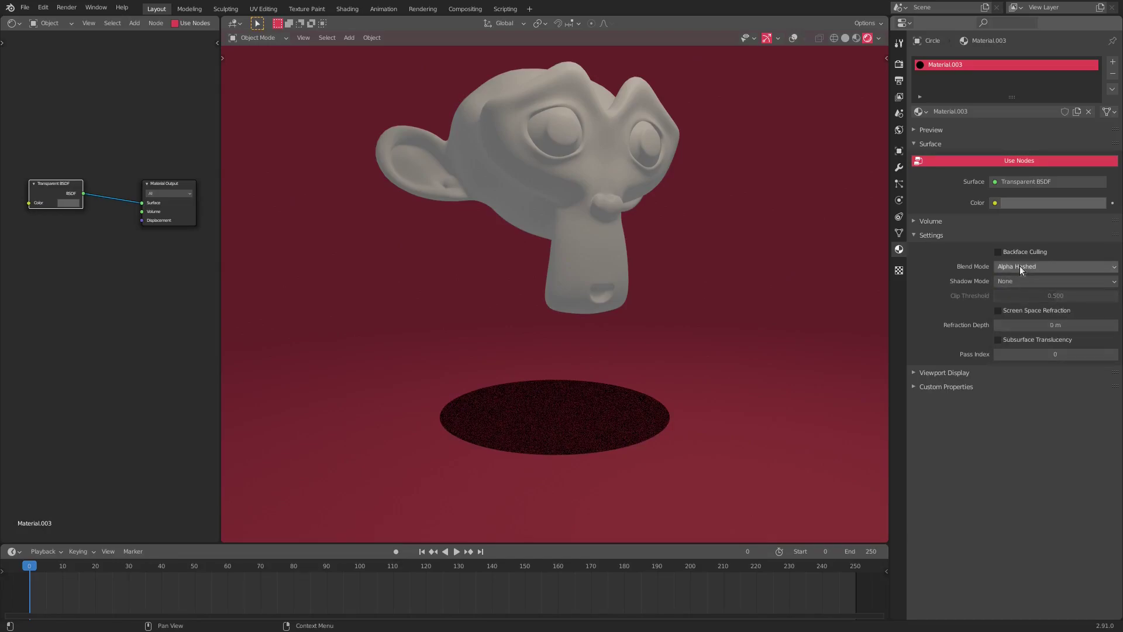
pyautogui.click(1020, 265)
pyautogui.click(1019, 294)
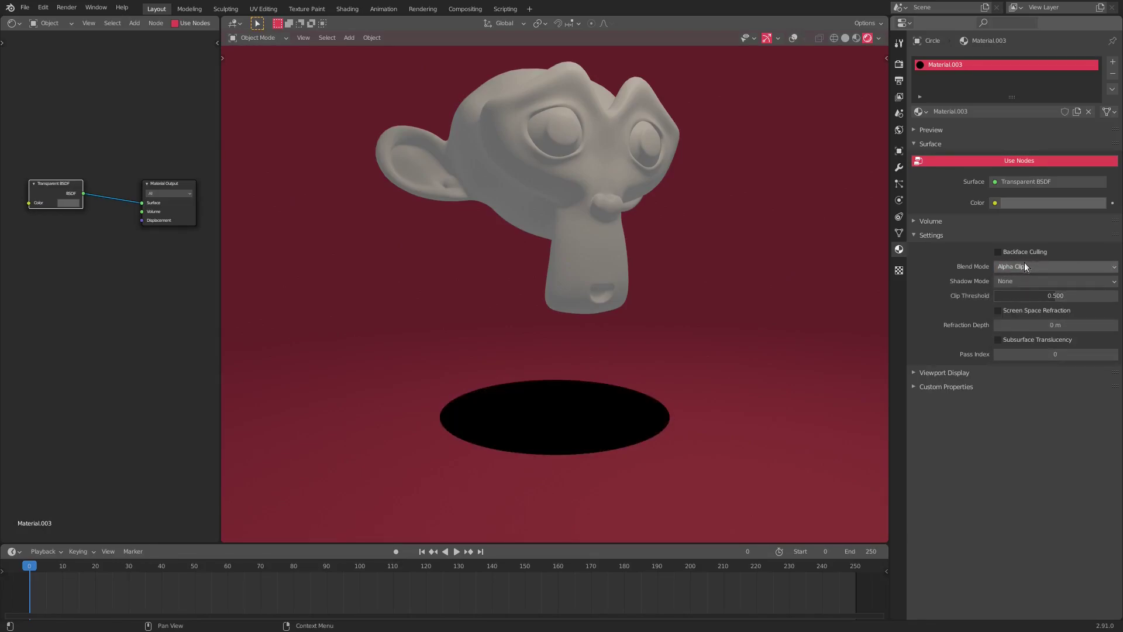
pyautogui.click(1024, 264)
pyautogui.click(1026, 305)
pyautogui.click(1035, 267)
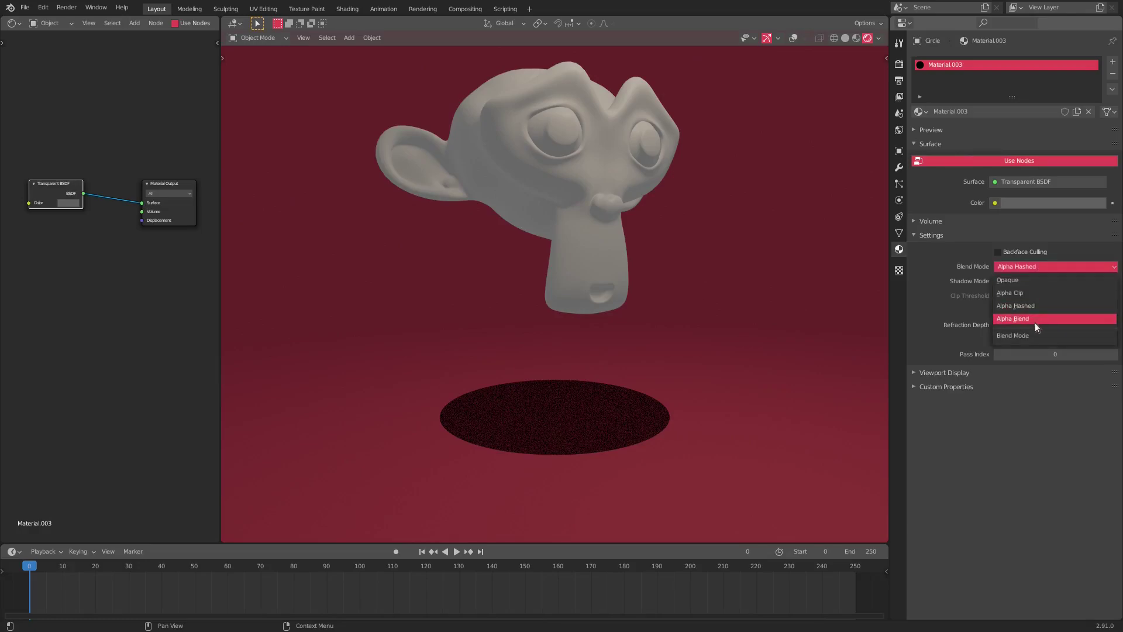
pyautogui.click(1034, 321)
# Adjust the Transparent BSDF colour, taking it down to black then up to grey.
pyautogui.click(1037, 205)
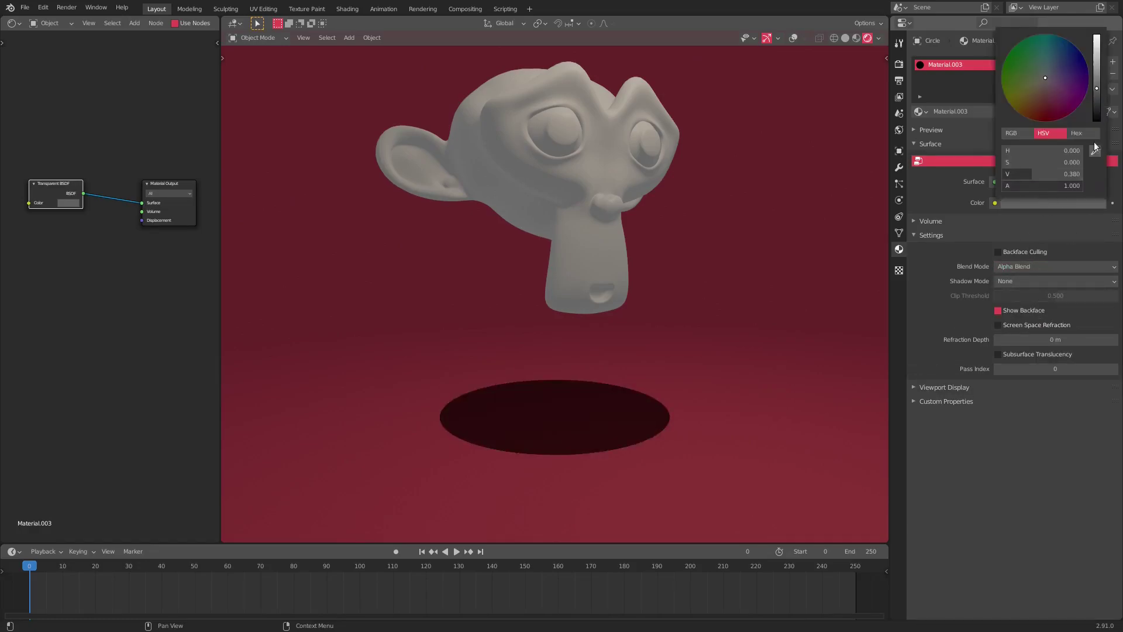
pyautogui.moveTo(1096, 88); pyautogui.dragTo(1097, 37)
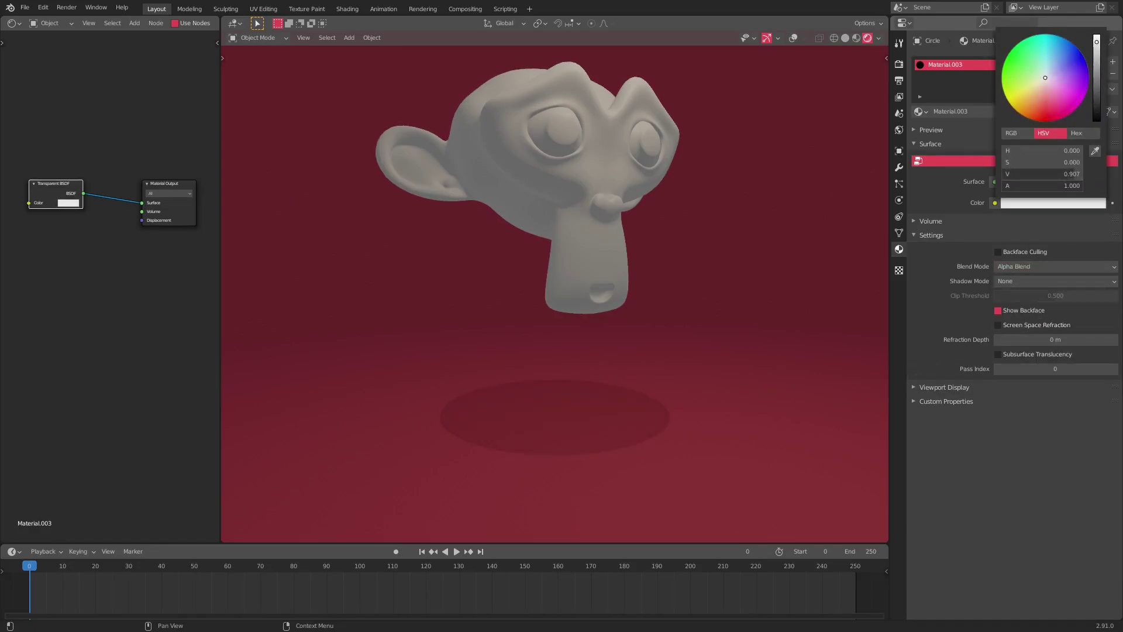
pyautogui.click(1066, 205)
pyautogui.moveTo(1097, 60); pyautogui.dragTo(1097, 119)
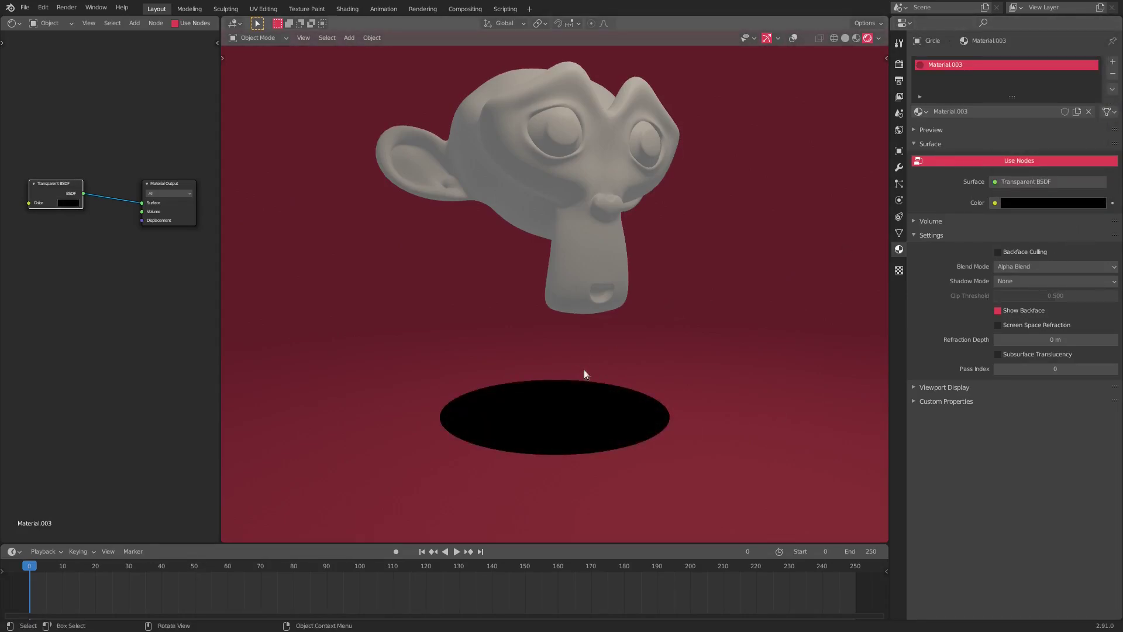
pyautogui.scroll(-6, 579, 380)
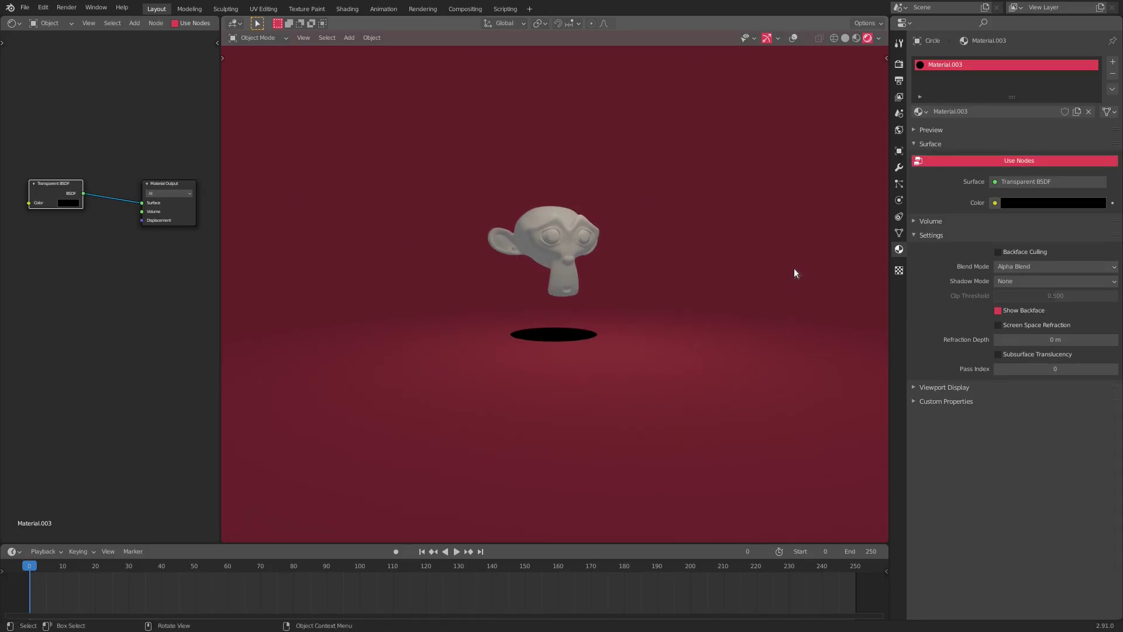
# Raise the Transparent BSDF colour value to about 0.707 grey for a soft shadow.
pyautogui.click(1023, 202)
pyautogui.moveTo(1097, 111); pyautogui.dragTo(1096, 43)
pyautogui.scroll(1, 574, 351)
pyautogui.moveTo(690, 319); pyautogui.dragTo(655, 345, button='middle')
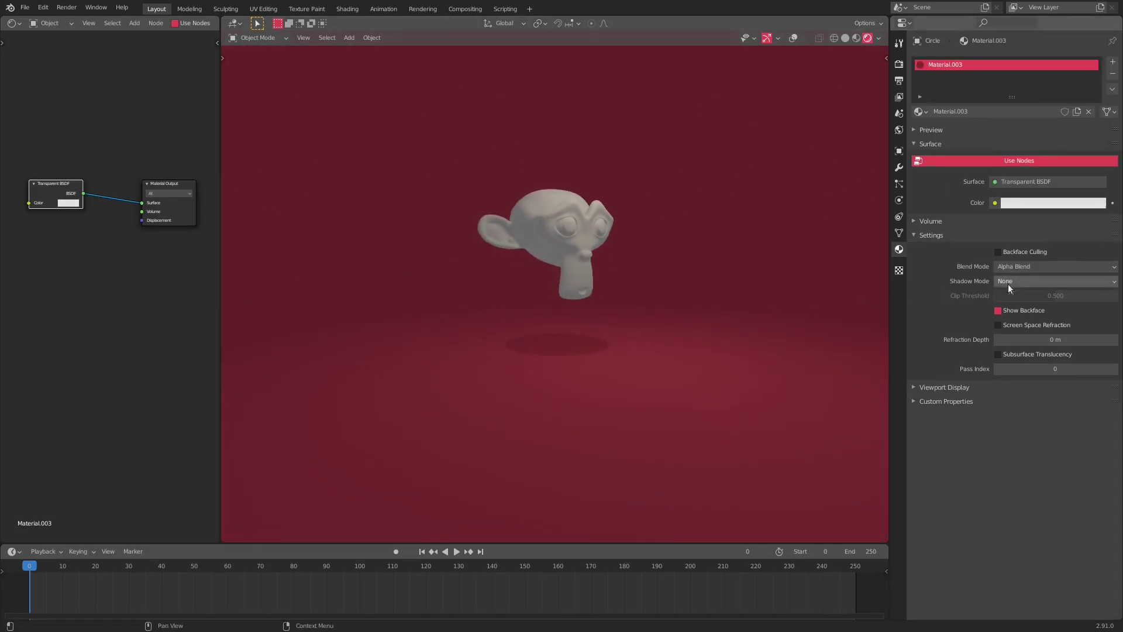
pyautogui.click(1061, 202)
pyautogui.moveTo(1096, 60); pyautogui.dragTo(1096, 51)
pyautogui.moveTo(702, 276)
pyautogui.mouseDown(button='middle')
pyautogui.moveTo(680, 275)
pyautogui.moveTo(694, 289)
pyautogui.mouseUp(button='middle')
pyautogui.scroll(-2, 680, 274)
pyautogui.moveTo(735, 319); pyautogui.dragTo(694, 438, button='middle')
pyautogui.scroll(3, 748, 354)
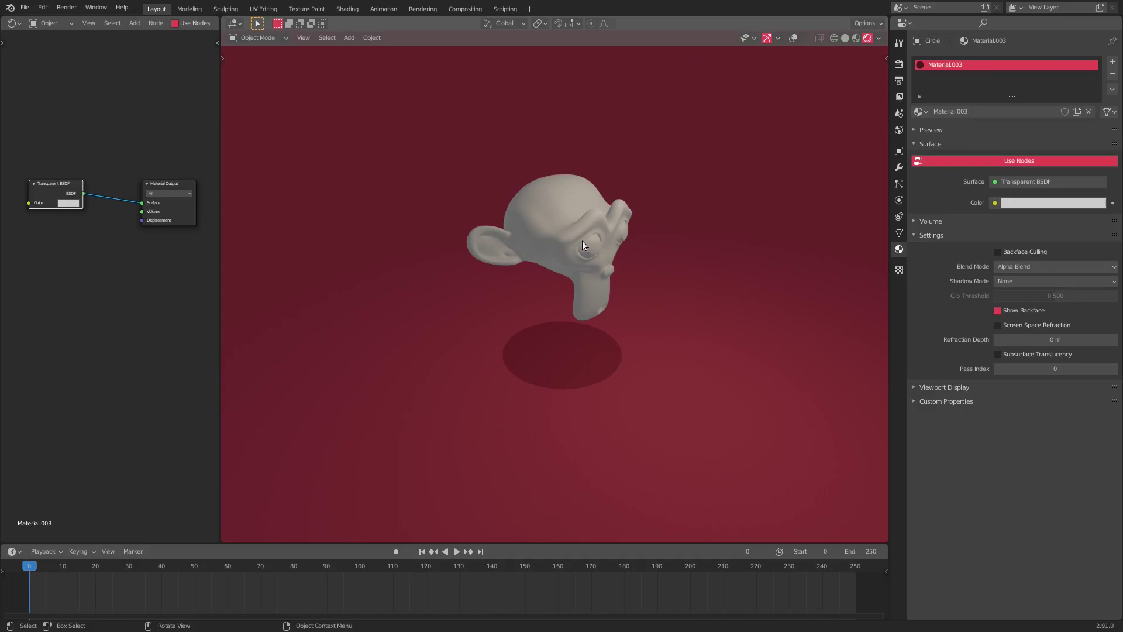
# Turn overlays back on and parent the disc to Suzanne with Ctrl+P > Object.
pyautogui.click(795, 37)
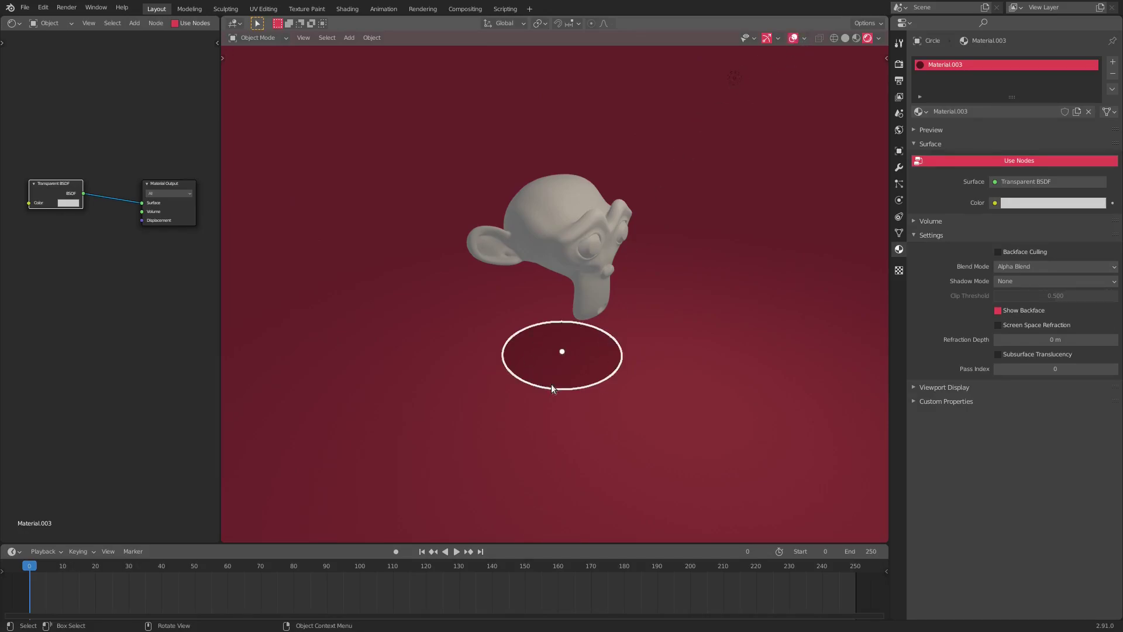
pyautogui.keyDown('shift'); pyautogui.click(570, 214); pyautogui.keyUp('shift')
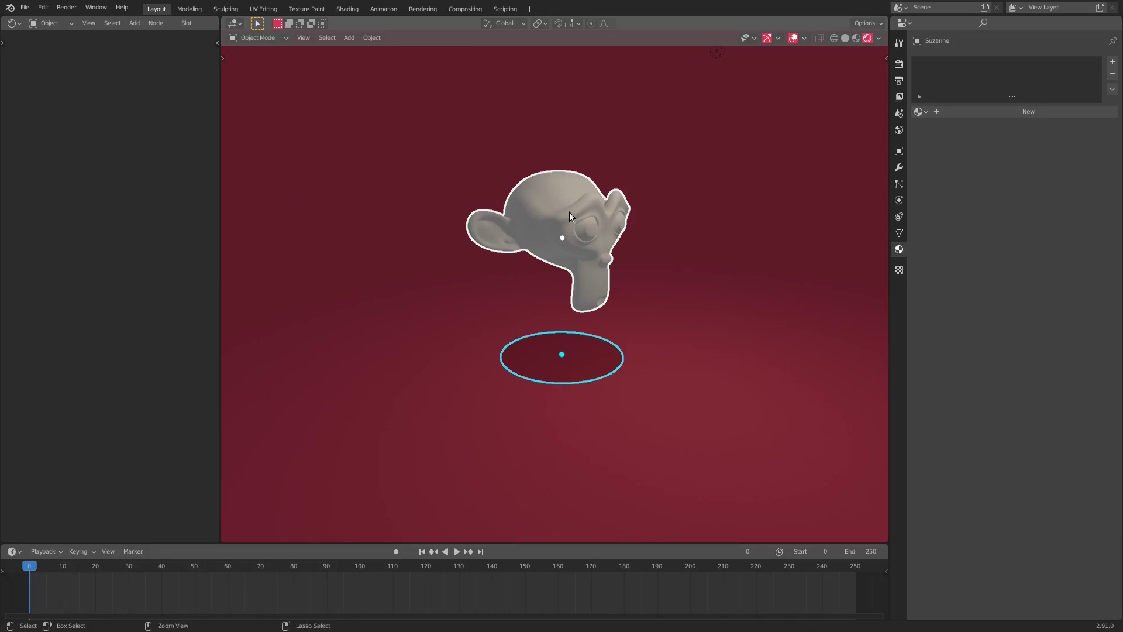
pyautogui.hotkey('ctrl', 'p')
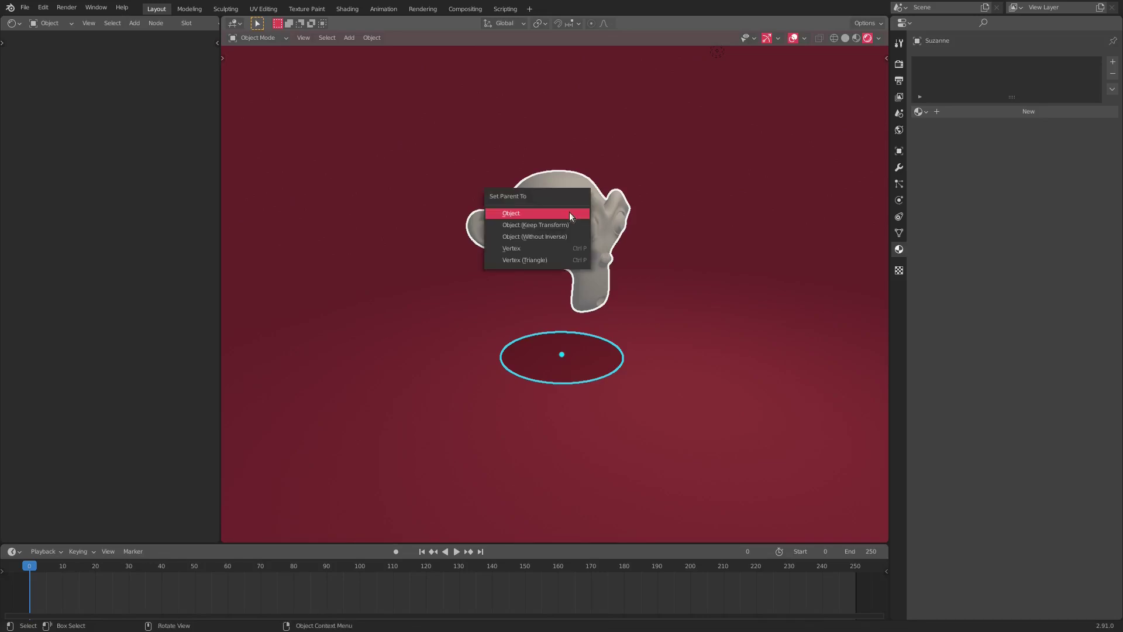
pyautogui.click(570, 213)
# Reselect the disc and Suzanne and bring up the parenting options again.
pyautogui.click(567, 360)
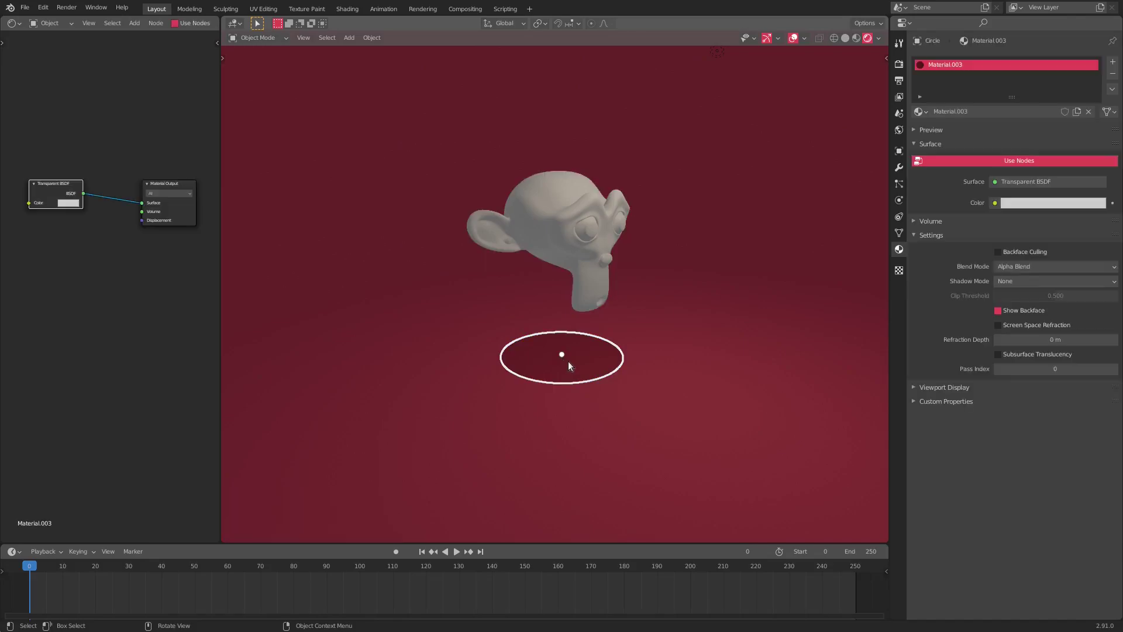
pyautogui.keyDown('shift'); pyautogui.click(561, 212); pyautogui.keyUp('shift')
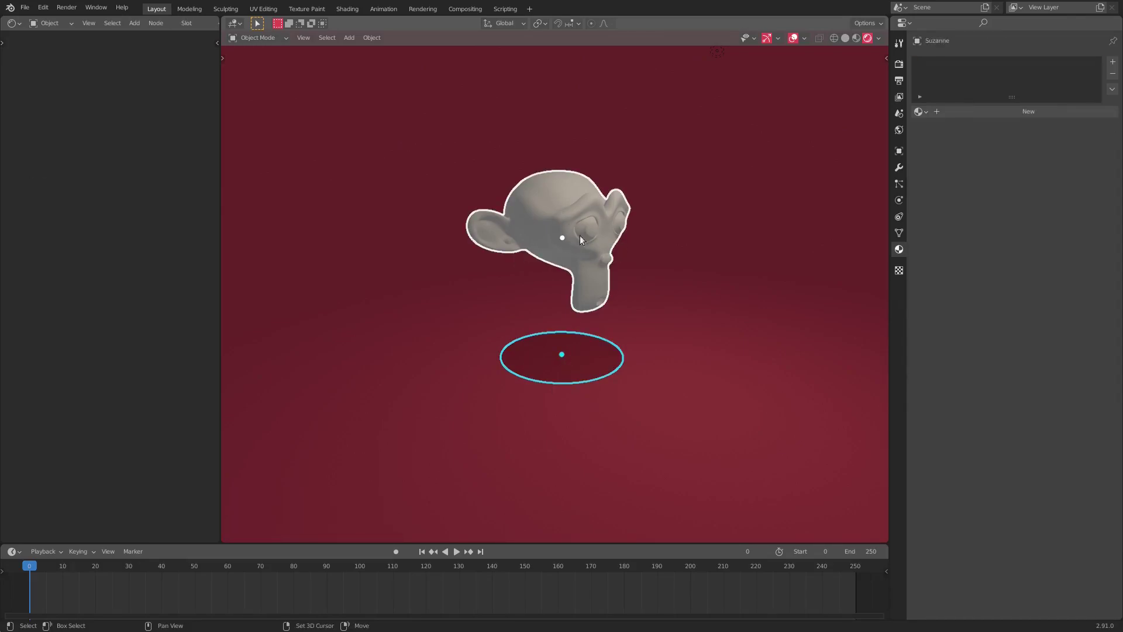
pyautogui.hotkey('ctrl', 'p')
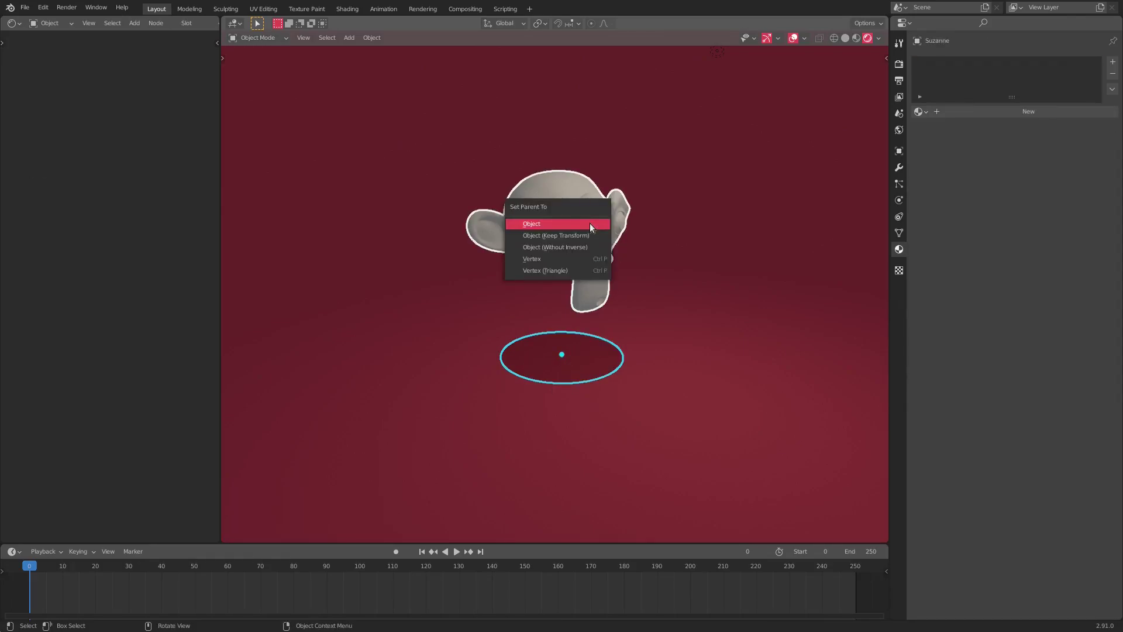
pyautogui.click(565, 239)
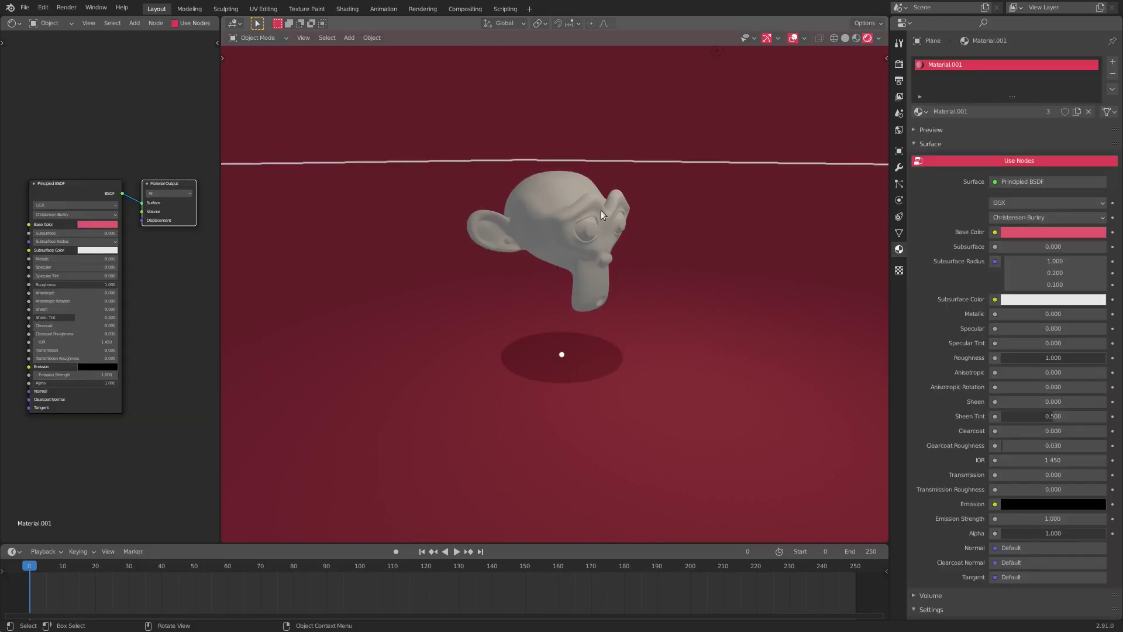
# Select Suzanne and test-move her along X twice, cancelling each move.
pyautogui.click(562, 231)
pyautogui.press('g')
pyautogui.press('x')
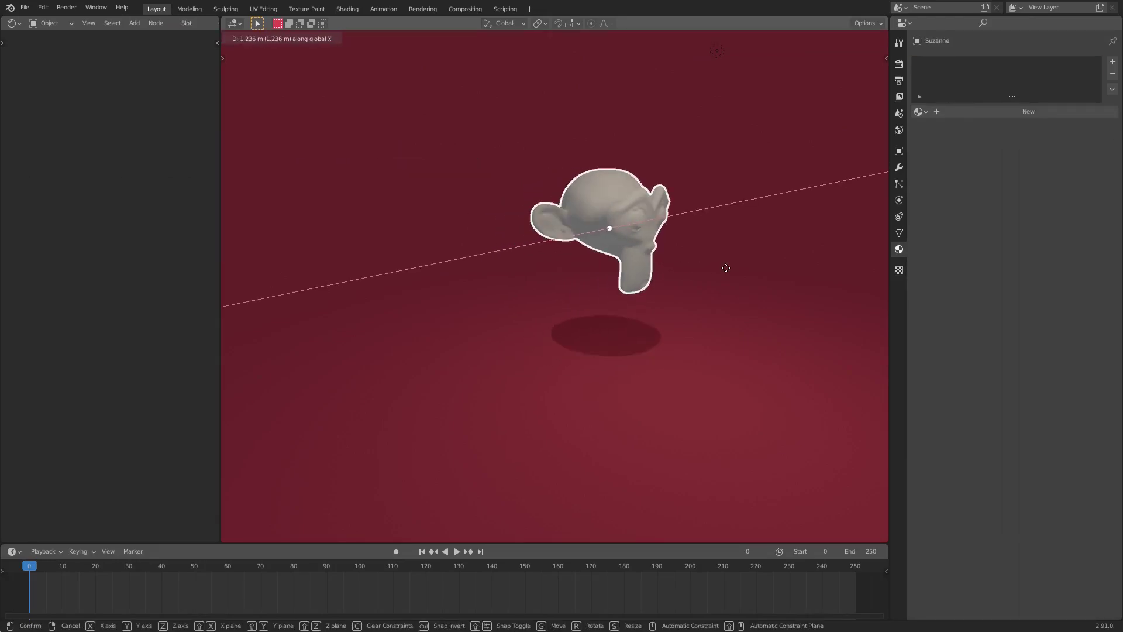
pyautogui.press('Escape')
pyautogui.press('g')
pyautogui.press('x')
pyautogui.press('Escape')
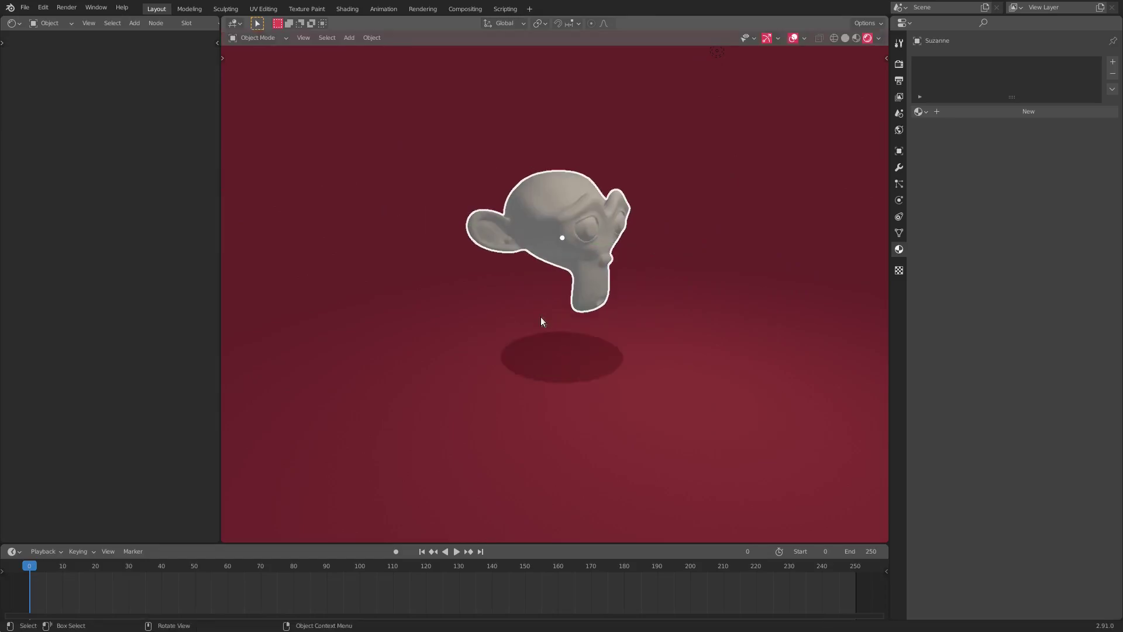
# Test-move Suzanne along Z and X to confirm the disc follows, then cancel back in place.
pyautogui.press('g')
pyautogui.press('z')
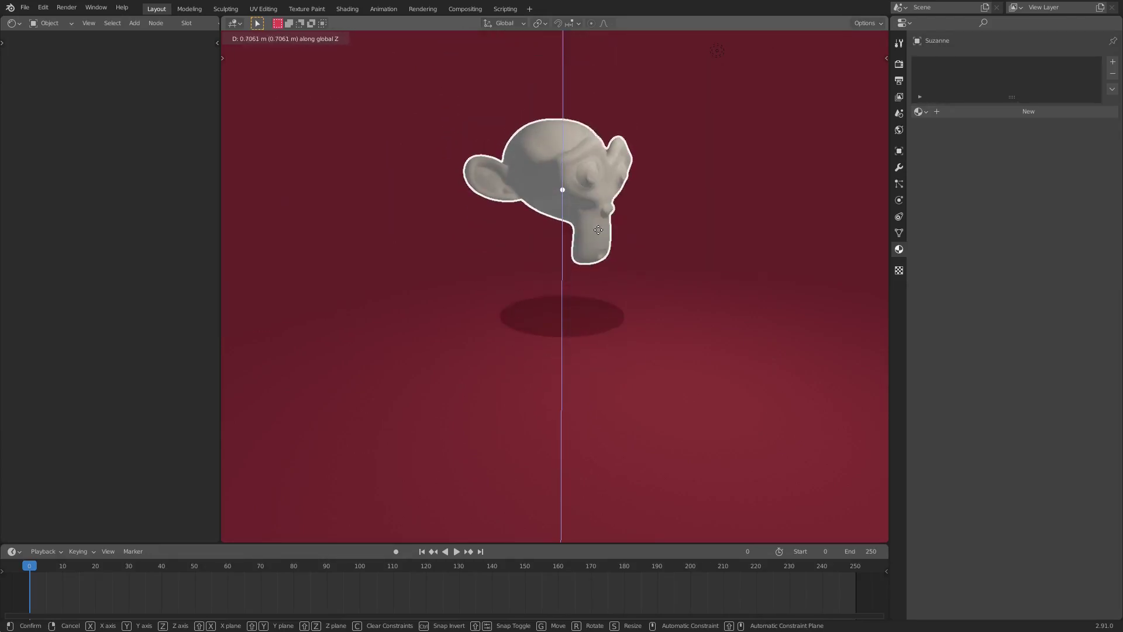
pyautogui.press('z')
pyautogui.press('x')
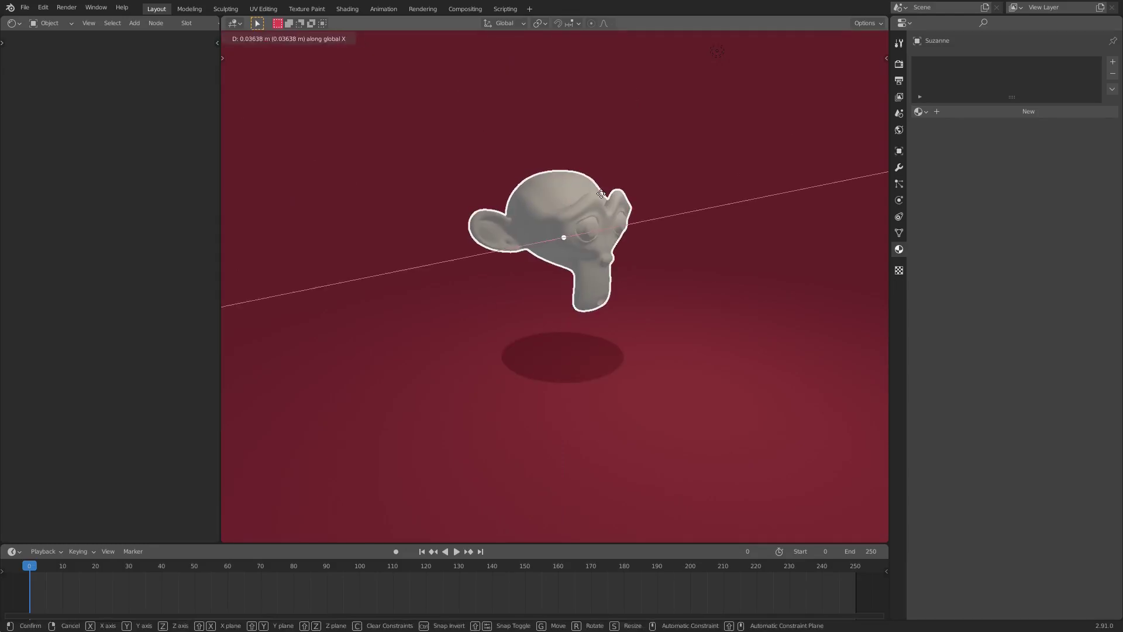
pyautogui.rightClick(582, 242)
pyautogui.press('g')
pyautogui.press('x')
pyautogui.rightClick(641, 314)
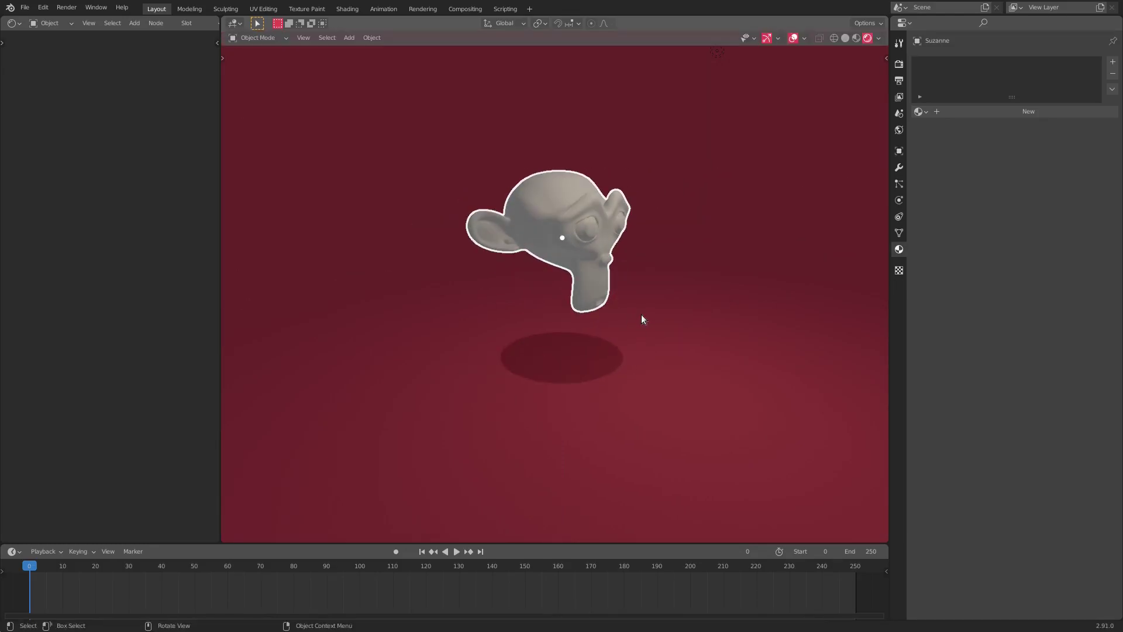
# Orbit and zoom the view around Suzanne, selecting the backdrop plane.
pyautogui.moveTo(610, 257); pyautogui.dragTo(551, 260, button='middle')
pyautogui.click(641, 274)
pyautogui.scroll(1, 642, 273)
pyautogui.moveTo(643, 274); pyautogui.dragTo(665, 237, button='middle')
# Check the point light, Suzanne, backdrop plane and shadow disc, with overlays briefly hidden.
pyautogui.click(610, 244)
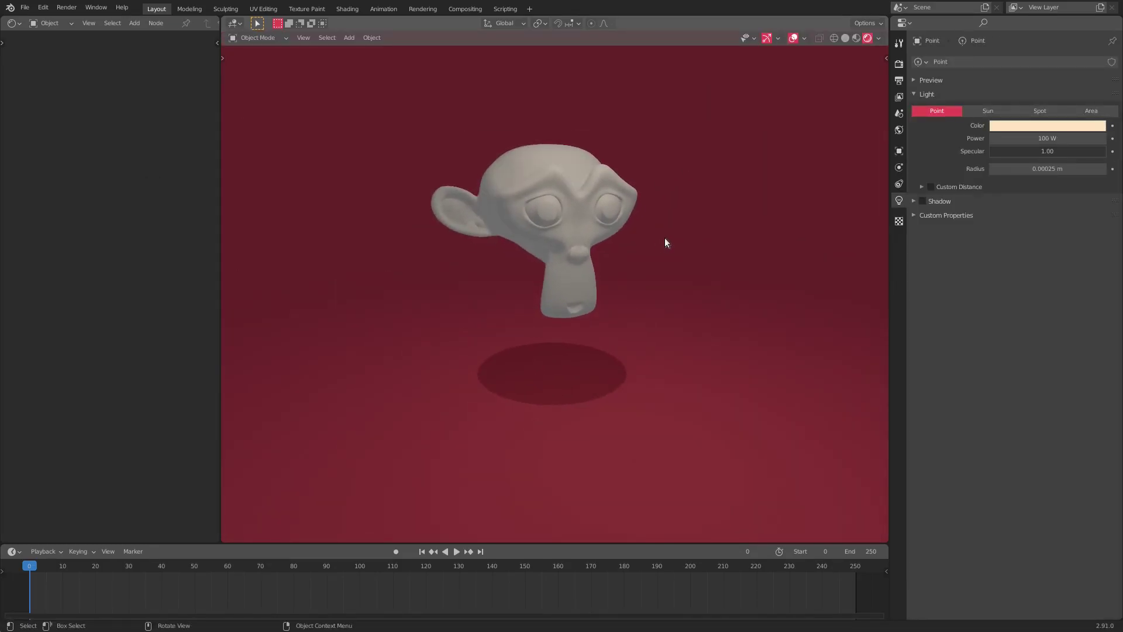
pyautogui.click(587, 212)
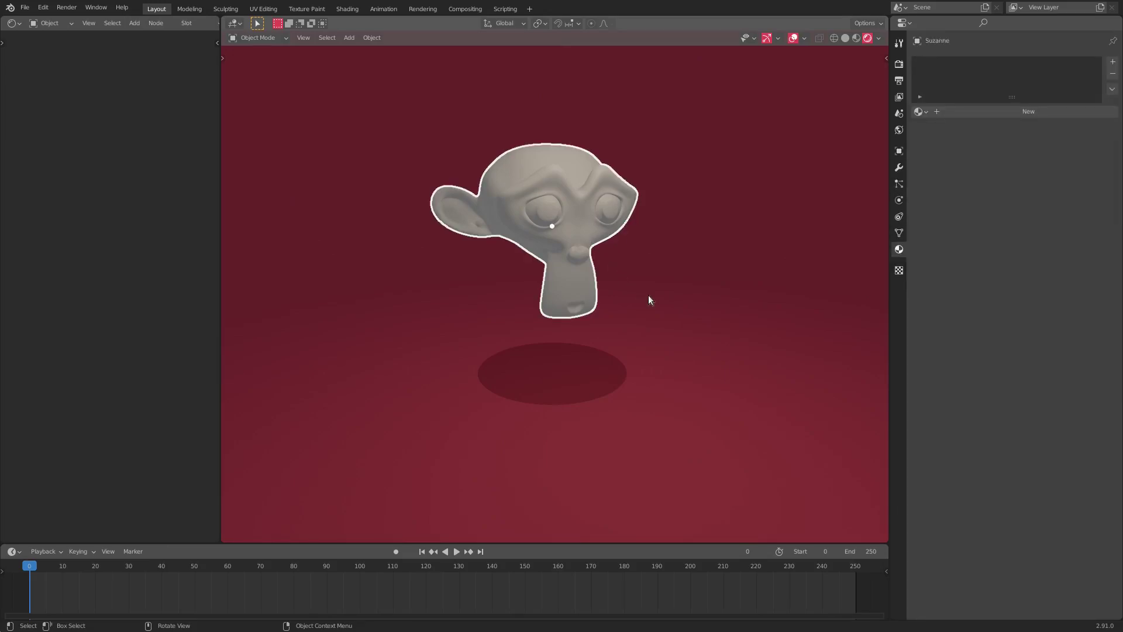
pyautogui.moveTo(647, 299); pyautogui.dragTo(628, 352, button='middle')
pyautogui.click(674, 349)
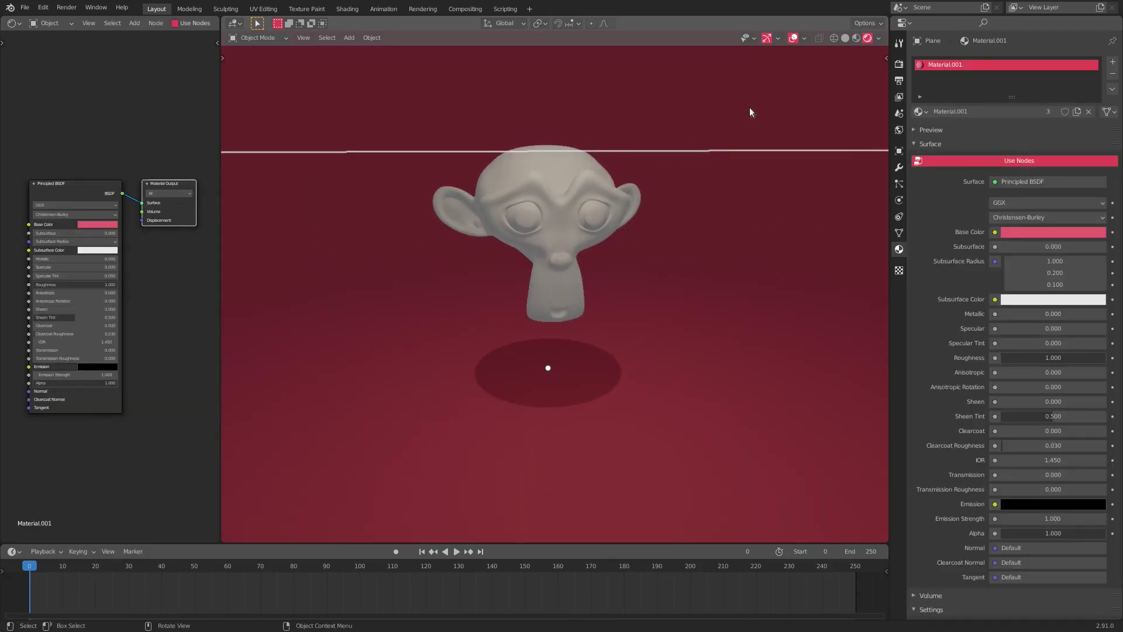
pyautogui.click(791, 40)
pyautogui.click(564, 381)
pyautogui.moveTo(564, 382); pyautogui.dragTo(614, 316, button='middle')
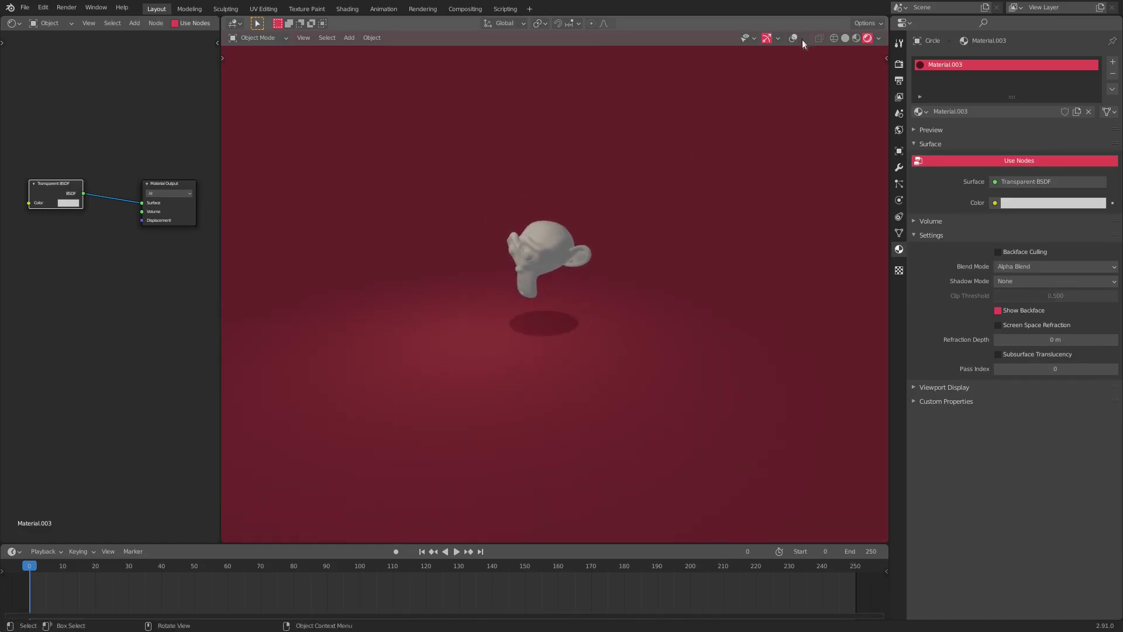
pyautogui.click(793, 39)
# Select the point light and disable its Shadow.
pyautogui.click(472, 176)
pyautogui.moveTo(464, 176); pyautogui.dragTo(724, 233, button='middle')
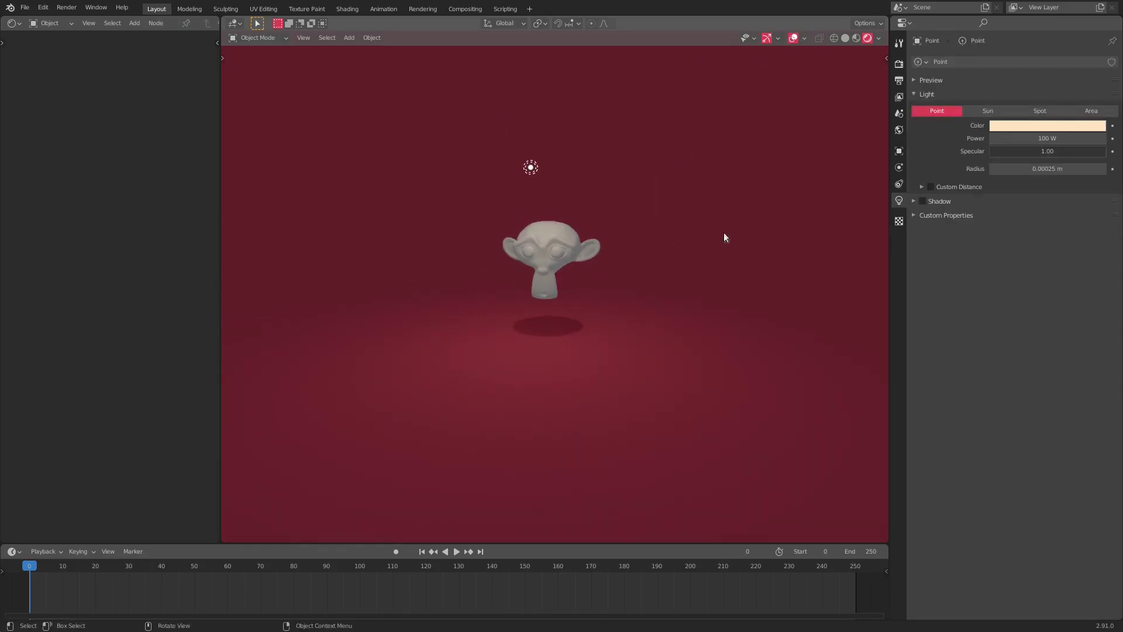
pyautogui.moveTo(633, 253); pyautogui.dragTo(673, 275, button='middle')
pyautogui.click(922, 200)
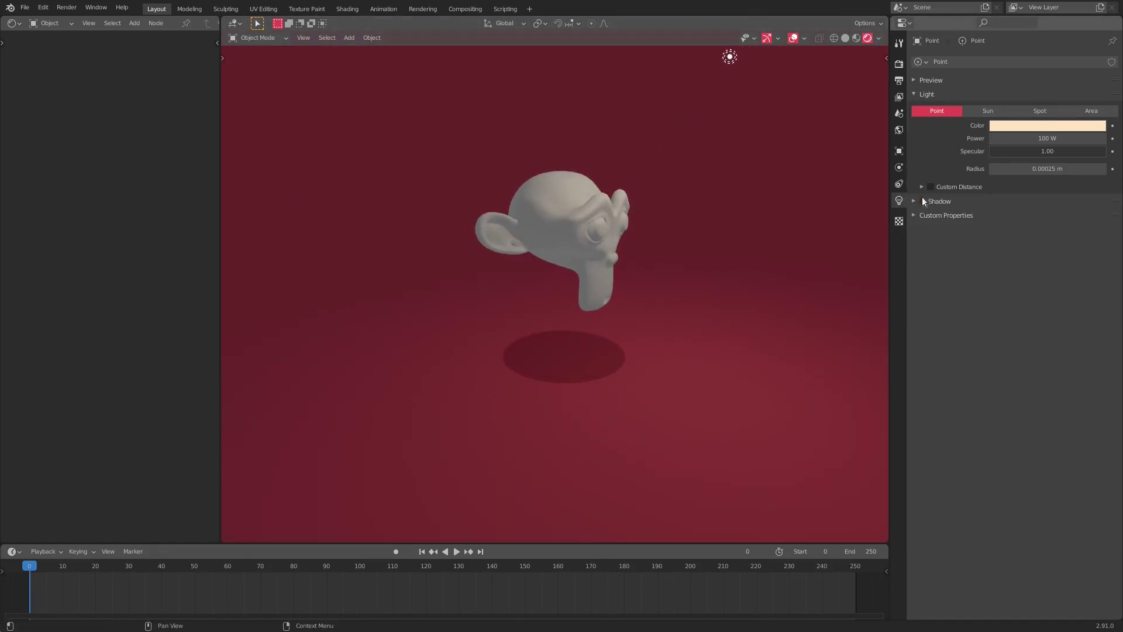
# Reframe Suzanne from the front and select the floor plane.
pyautogui.moveTo(739, 251); pyautogui.dragTo(989, 164, button='middle')
pyautogui.scroll(-1, 724, 260)
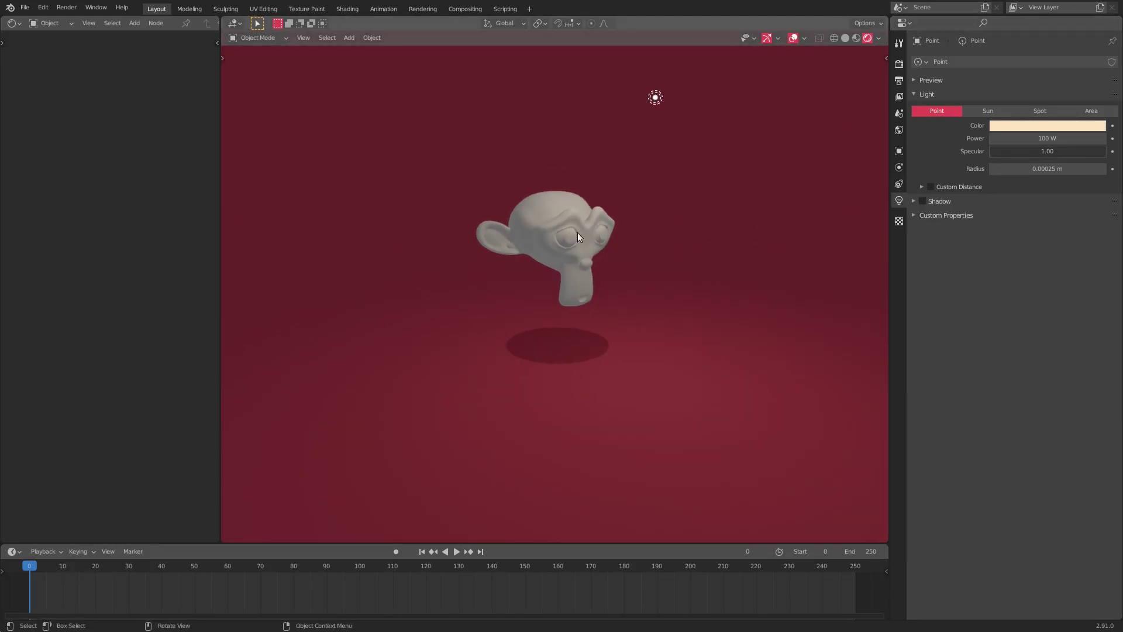
pyautogui.click(738, 321)
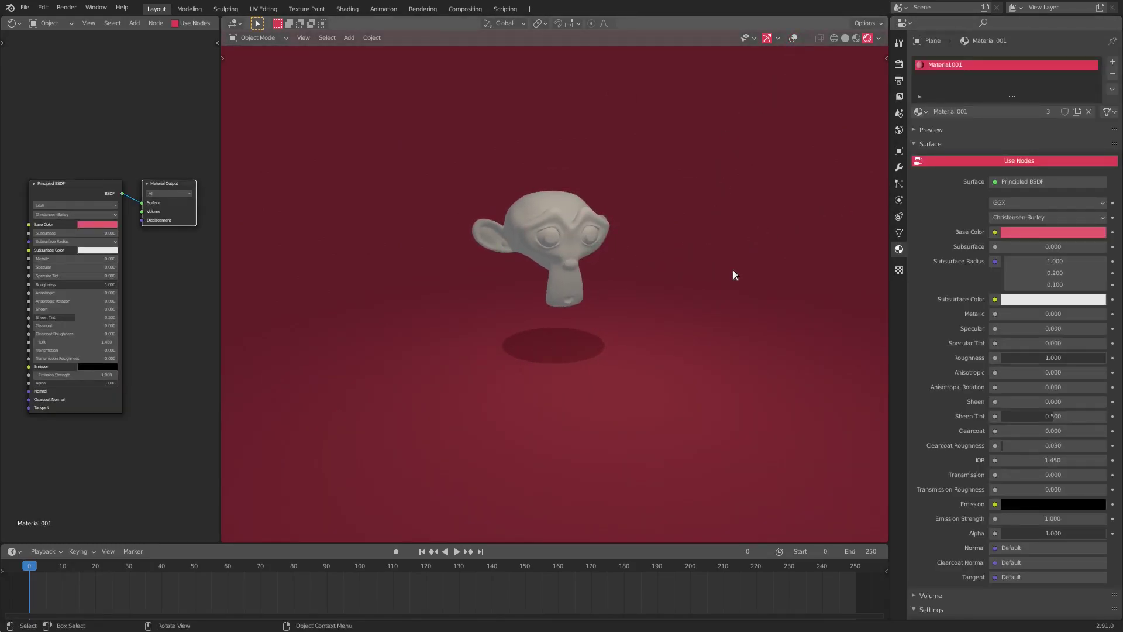